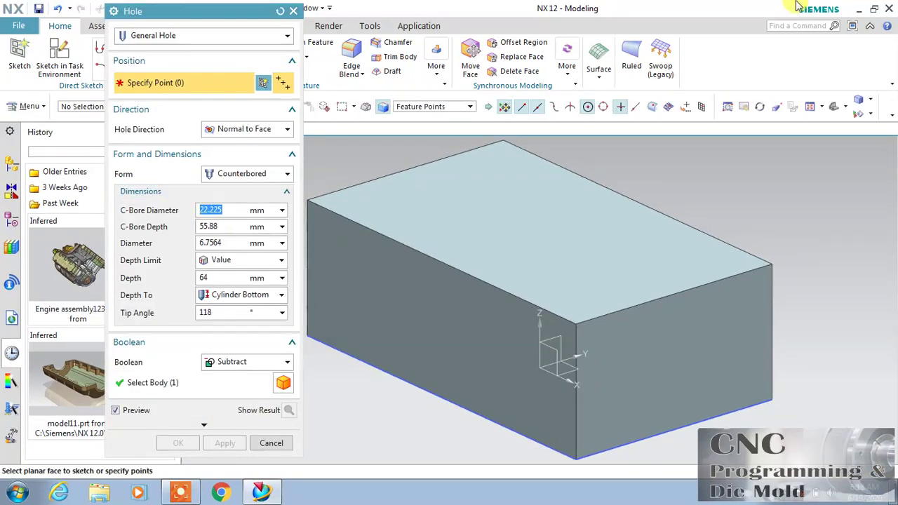
Start a general hole, place its centre point on the block's top face near a corner, and finish the point sketch
left_click(274, 38)
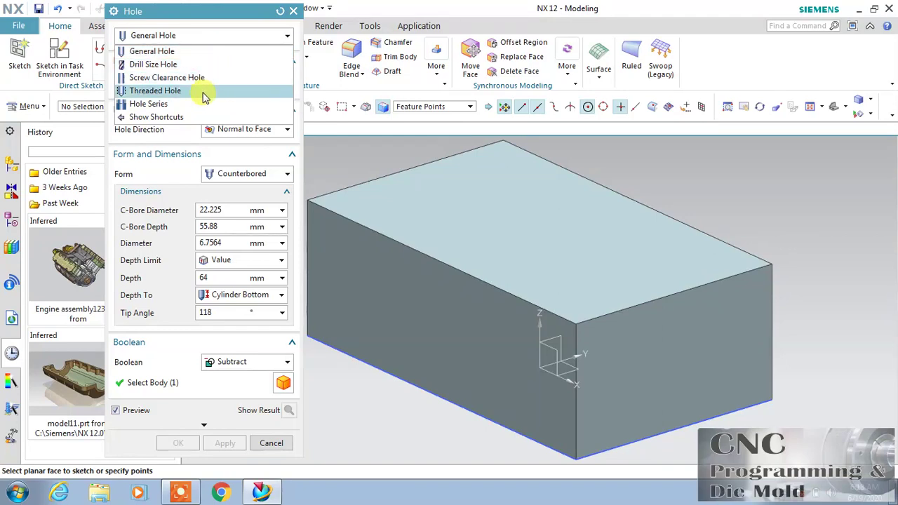
left_click(186, 52)
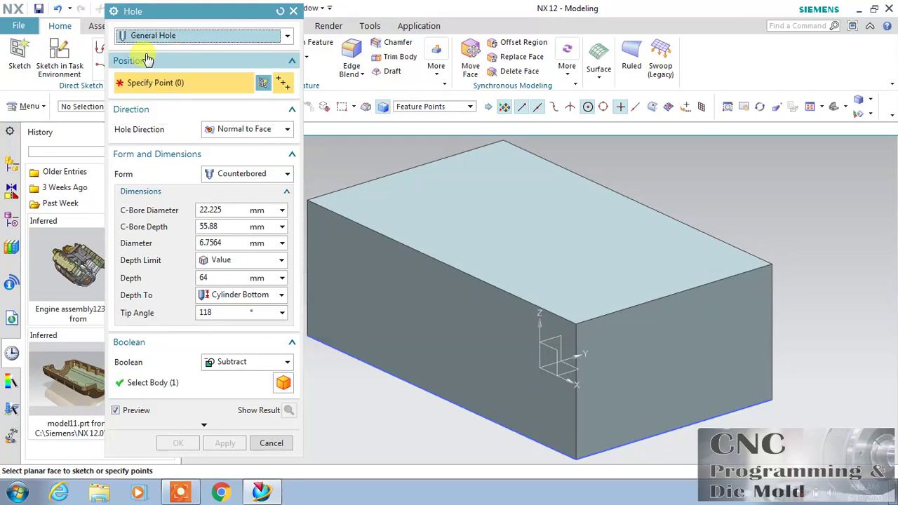
left_click(230, 176)
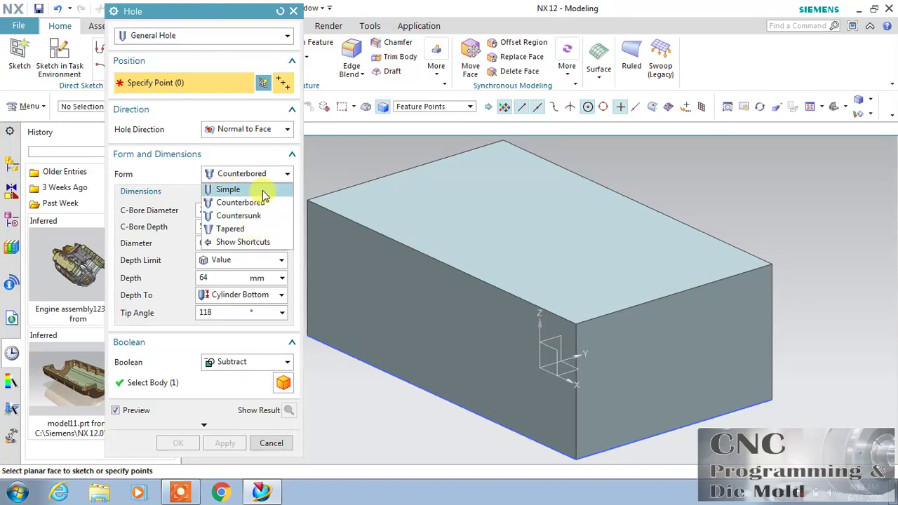
left_click(230, 176)
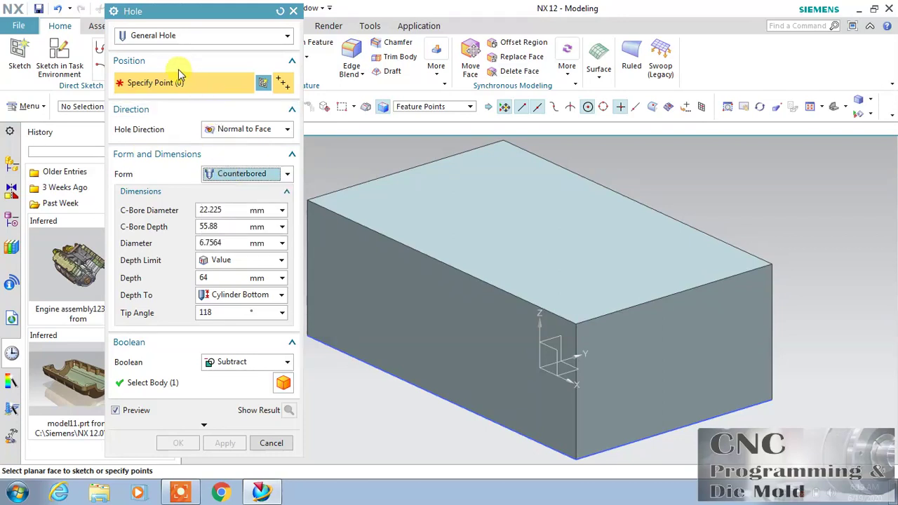
left_click(417, 198)
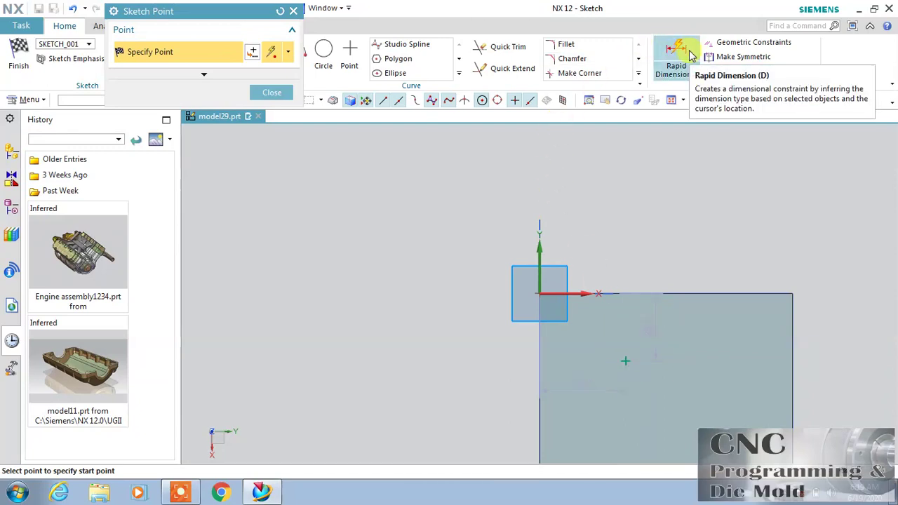
left_click(19, 55)
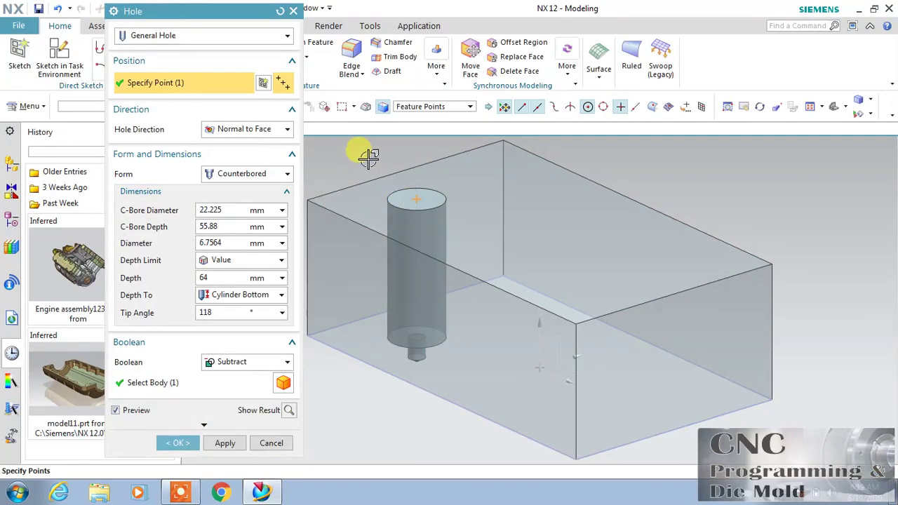
Give the hole a simple form, set its depth to 20 mm and create it
left_click(254, 174)
left_click(230, 191)
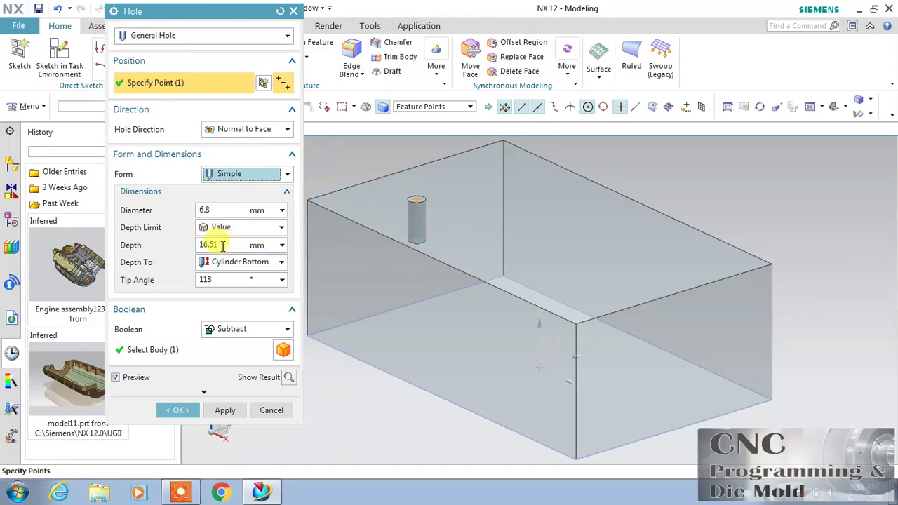
left_click_drag(222, 244, 199, 244)
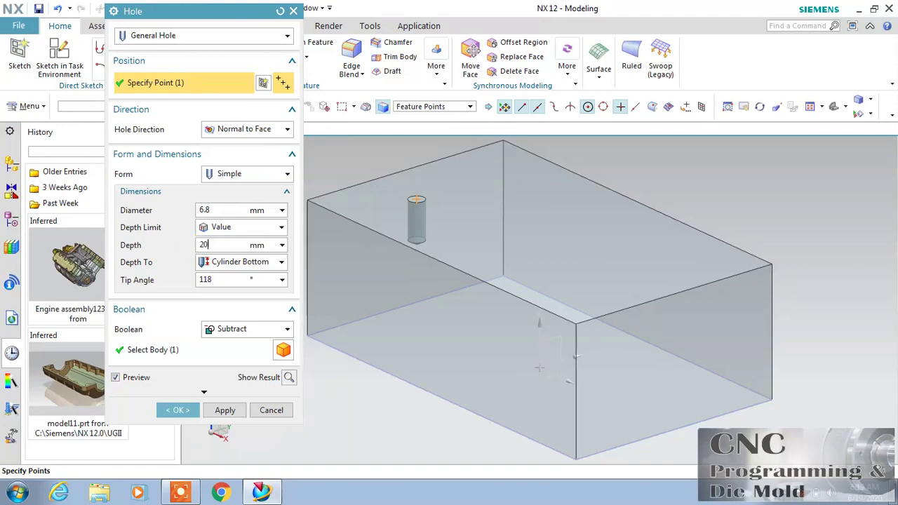
left_click(237, 279)
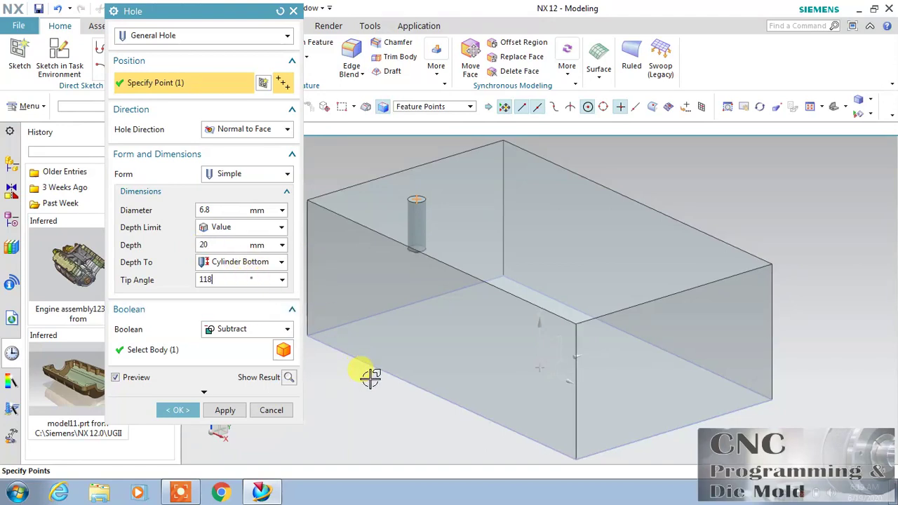
middle_click(424, 358)
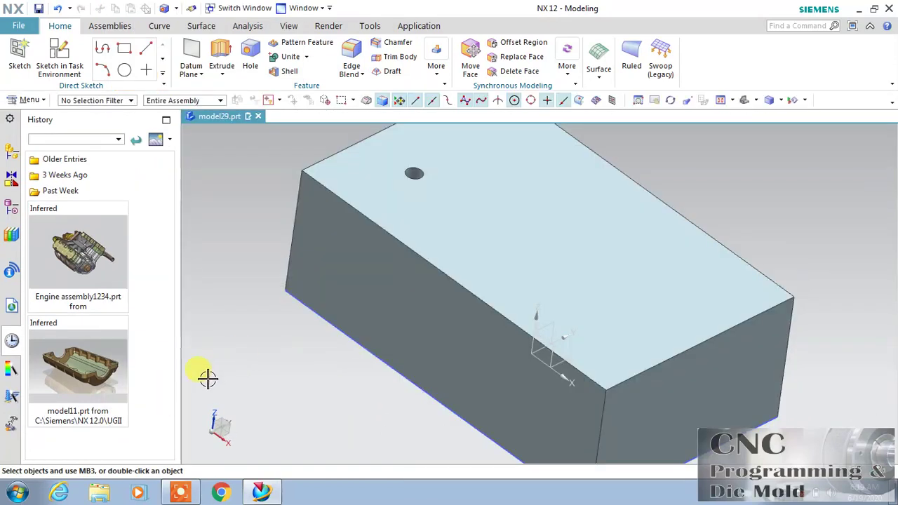
Reopen the simple hole for editing and set its depth reference to Cone Tip
left_click(670, 99)
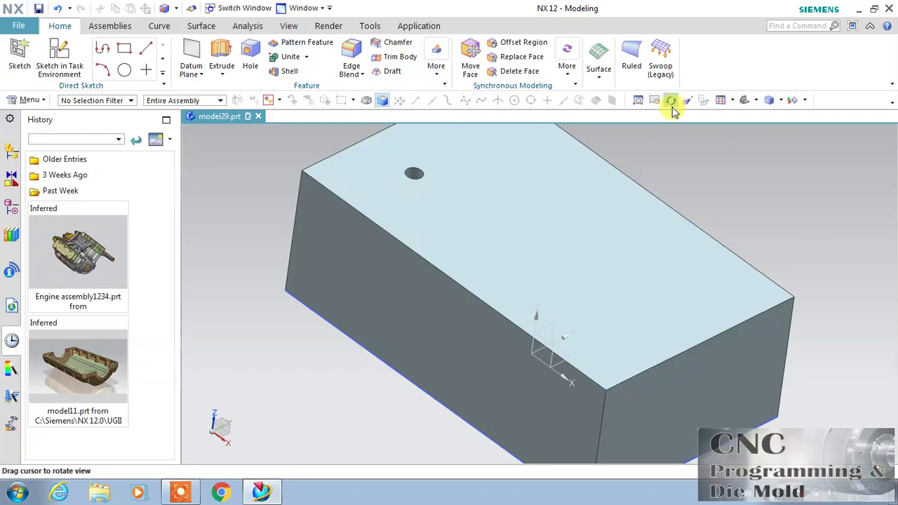
mouse_move(630, 266)
left_mouse_down()
mouse_move(669, 216)
mouse_move(634, 256)
mouse_move(647, 267)
left_mouse_up()
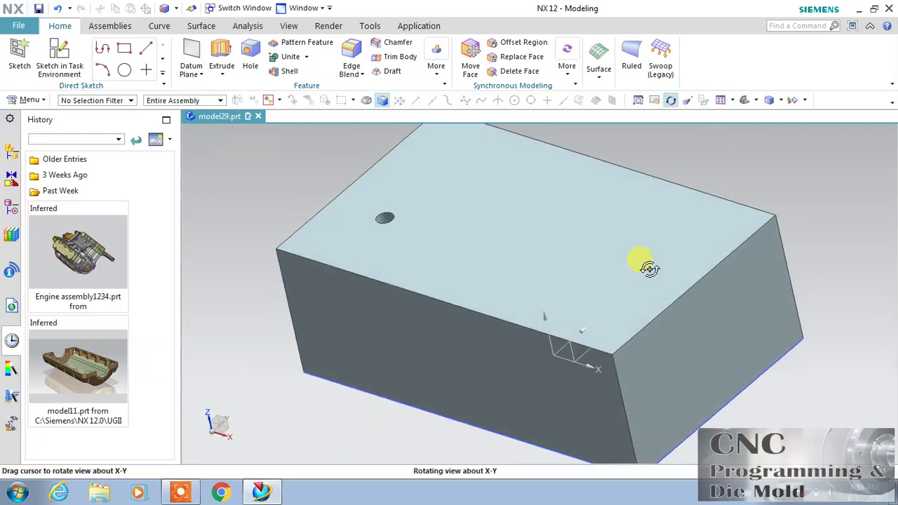
left_click(671, 98)
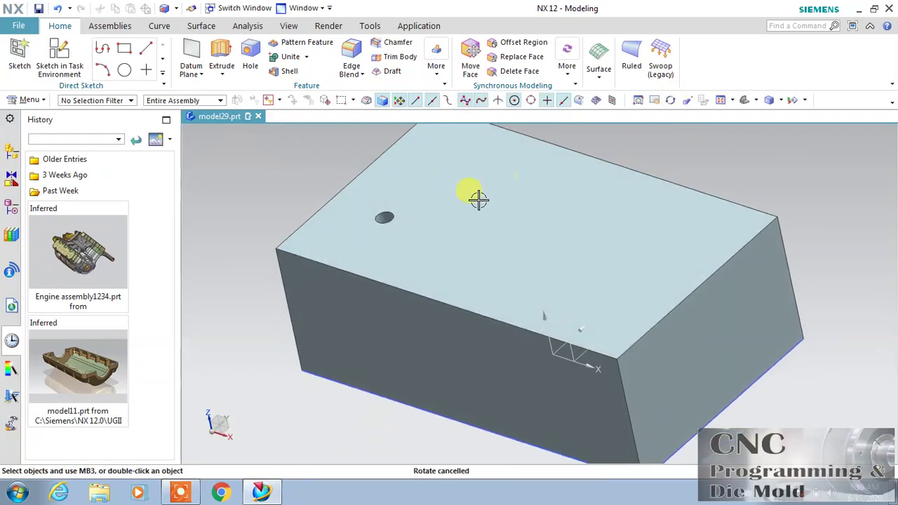
left_click(388, 216)
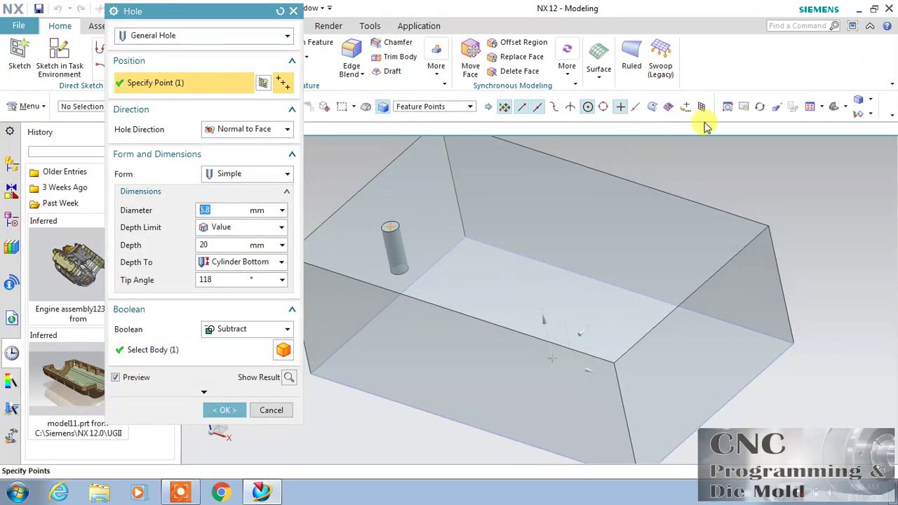
left_click(759, 107)
left_click_drag(521, 251, 481, 236)
scroll(393, 289, "up", 3)
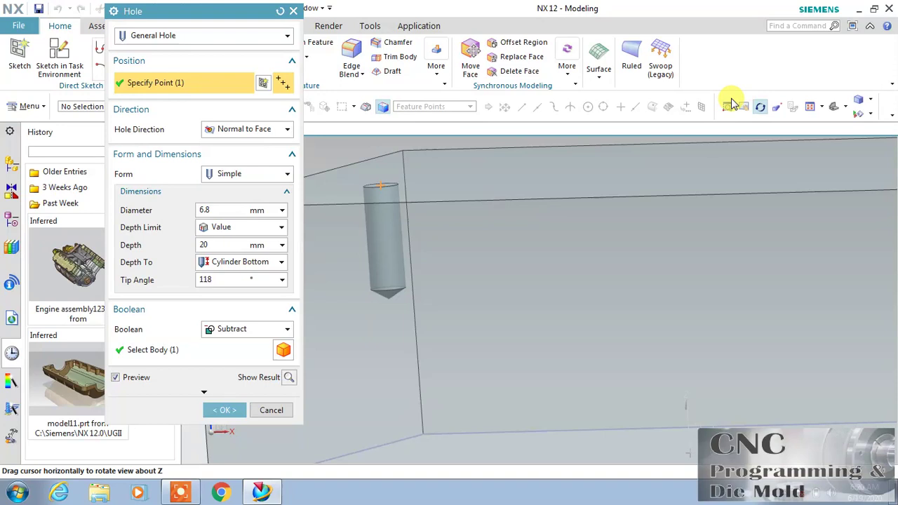
left_click(760, 107)
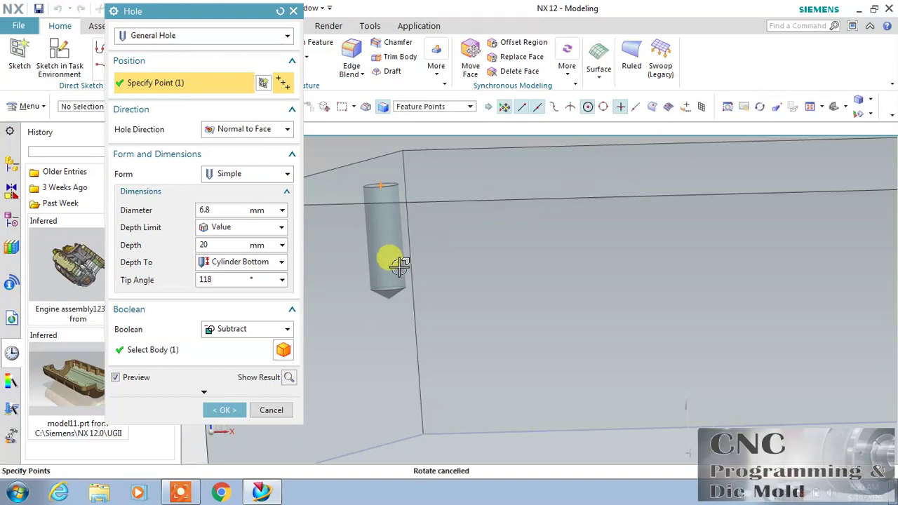
left_click(242, 269)
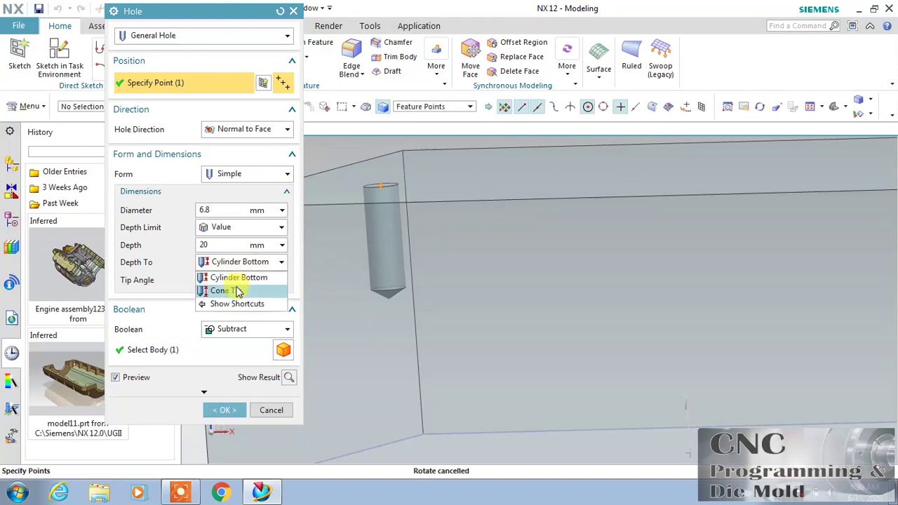
left_click(236, 288)
left_click(234, 263)
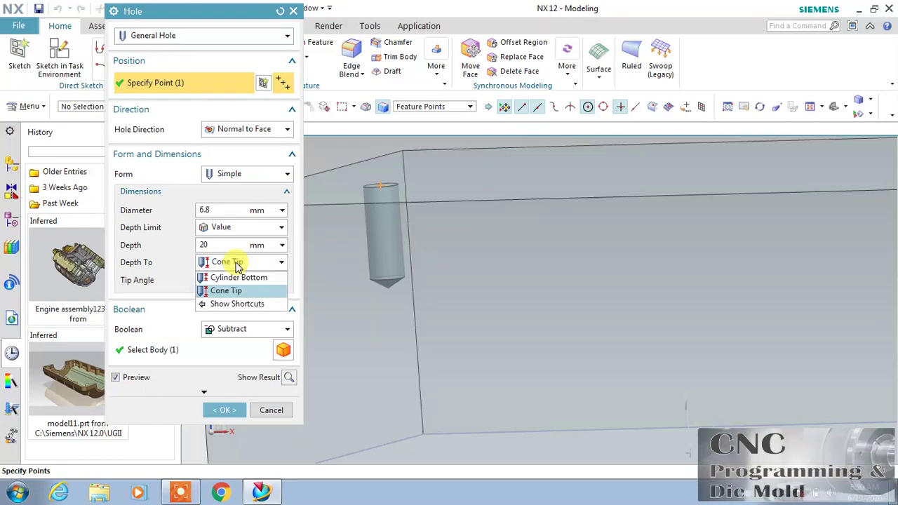
left_click(220, 295)
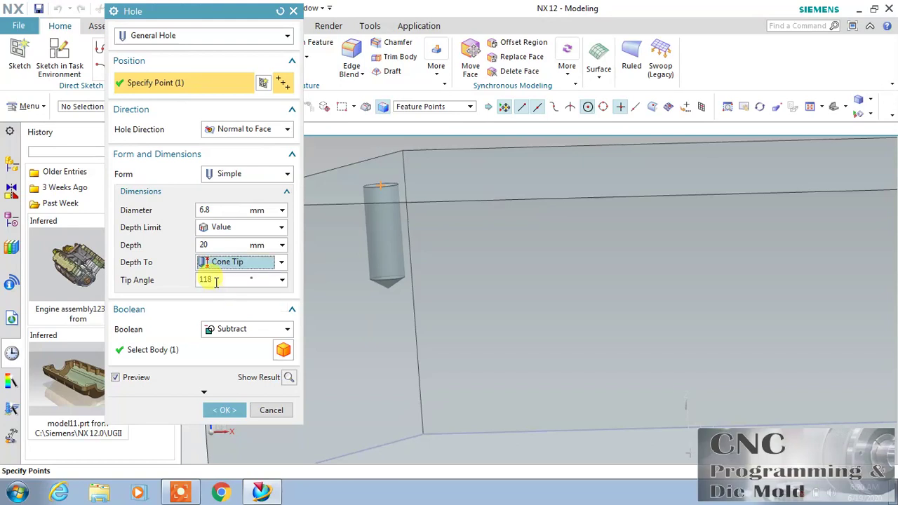
Set the hole's tip angle to 90°, clearing the download manager alert out of the way, and preview the result
left_click(218, 279)
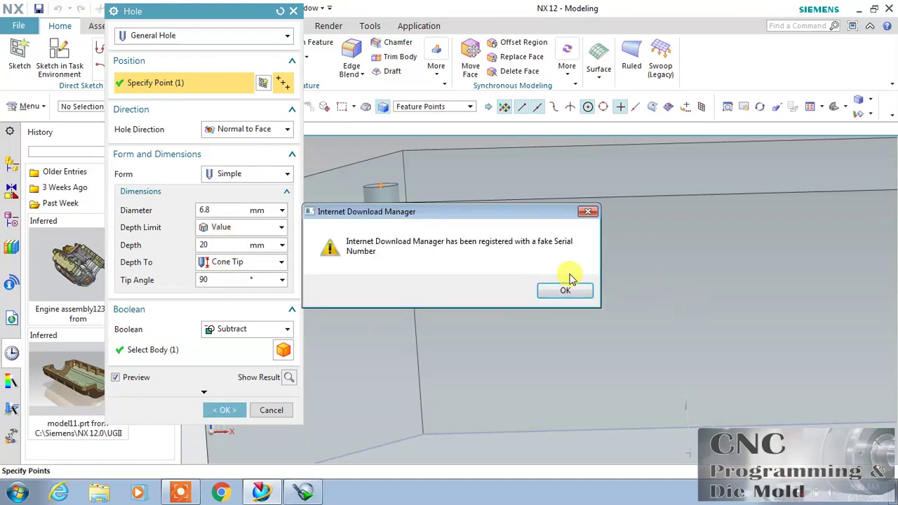
left_click_drag(512, 220, 722, 346)
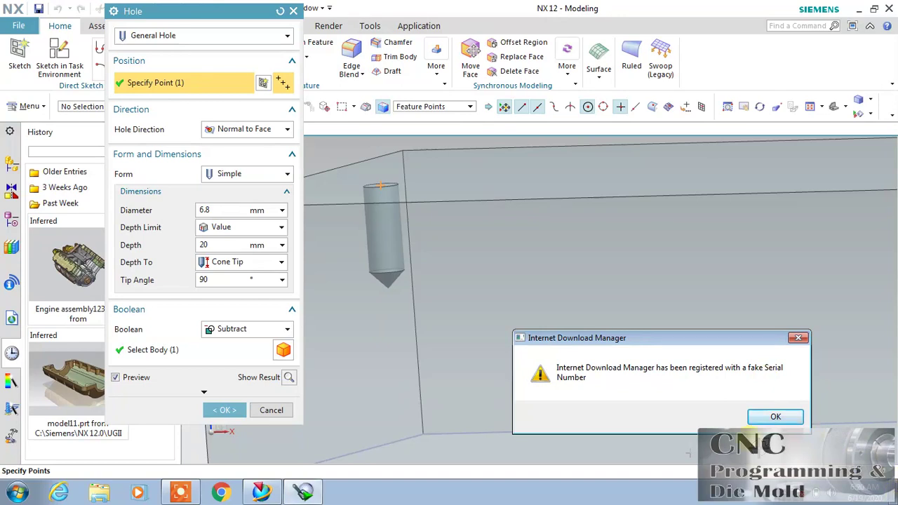
left_click_drag(543, 337, 852, 501)
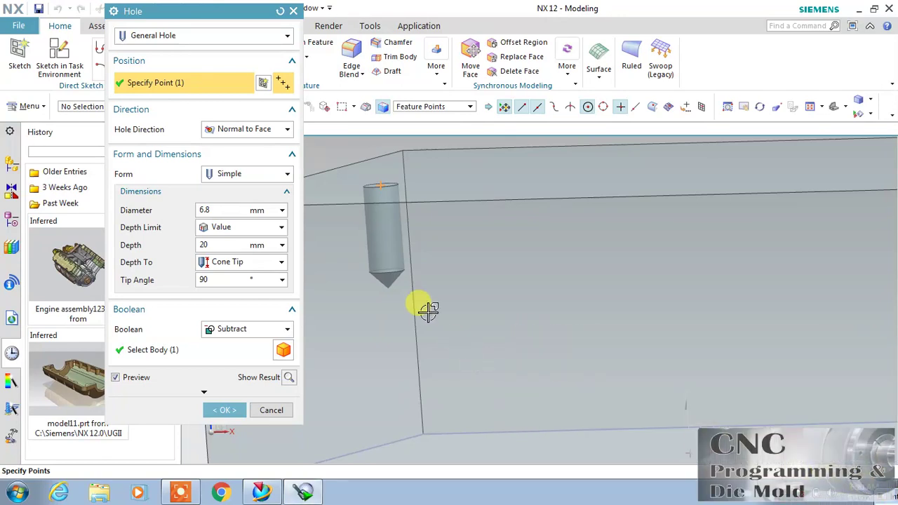
left_click(205, 245)
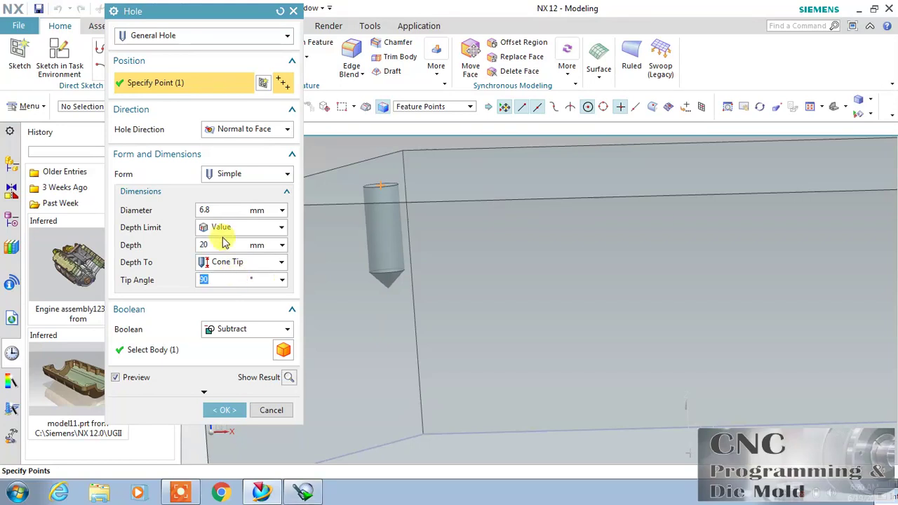
left_click(288, 377)
left_click(288, 379)
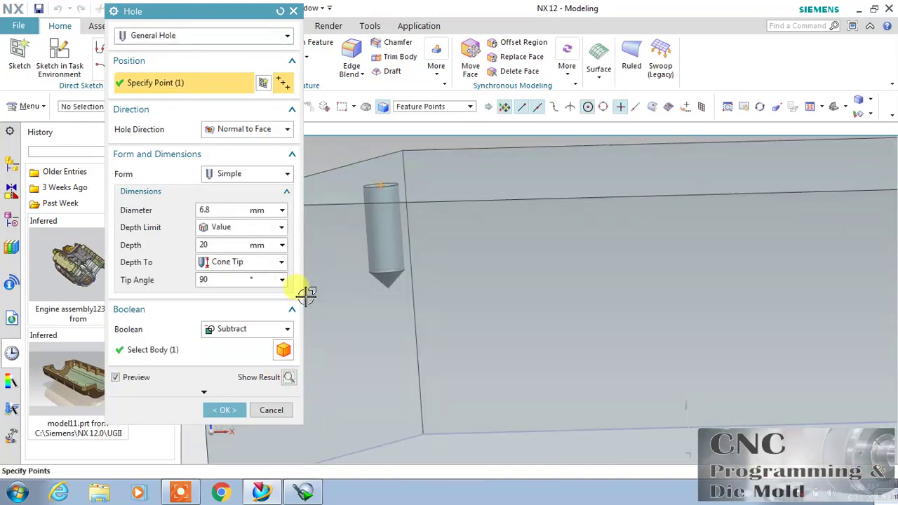
Set the hole's tip angle to 0° for a flat bottom, preview the result and accept the edit
left_click(212, 279)
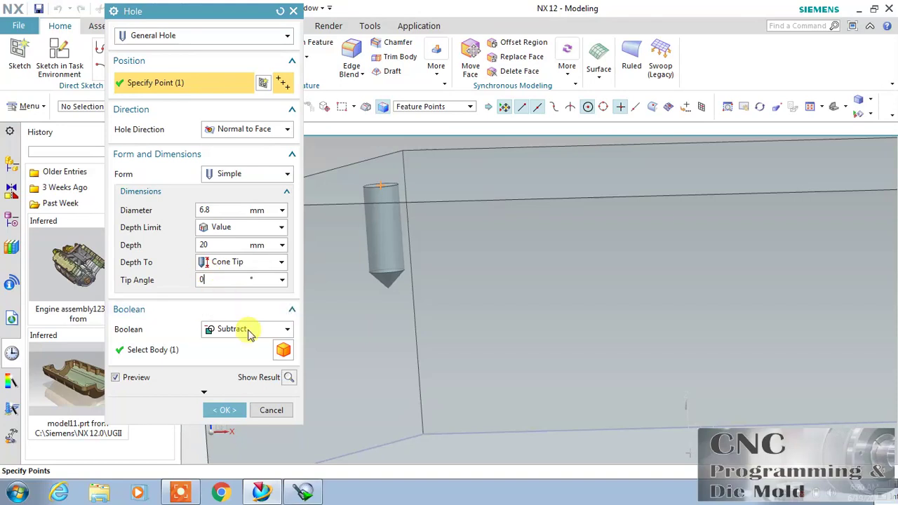
left_click(288, 378)
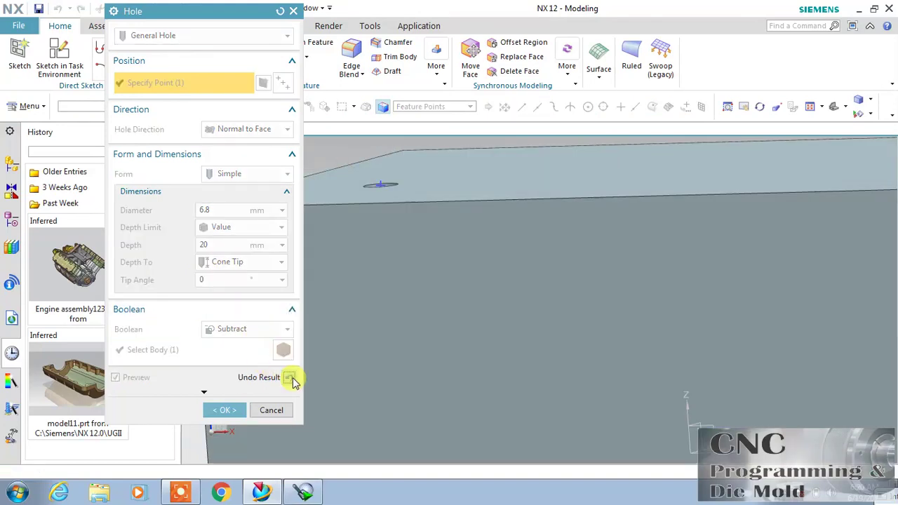
left_click(288, 378)
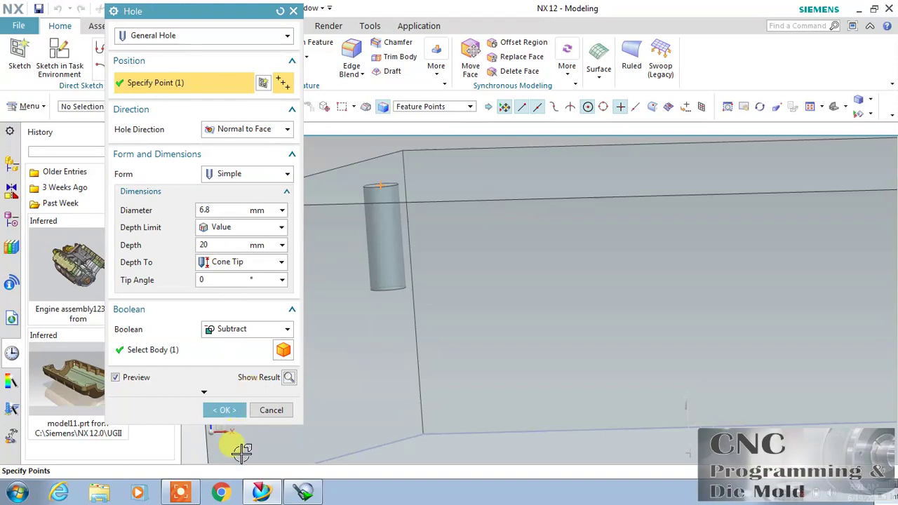
left_click(224, 410)
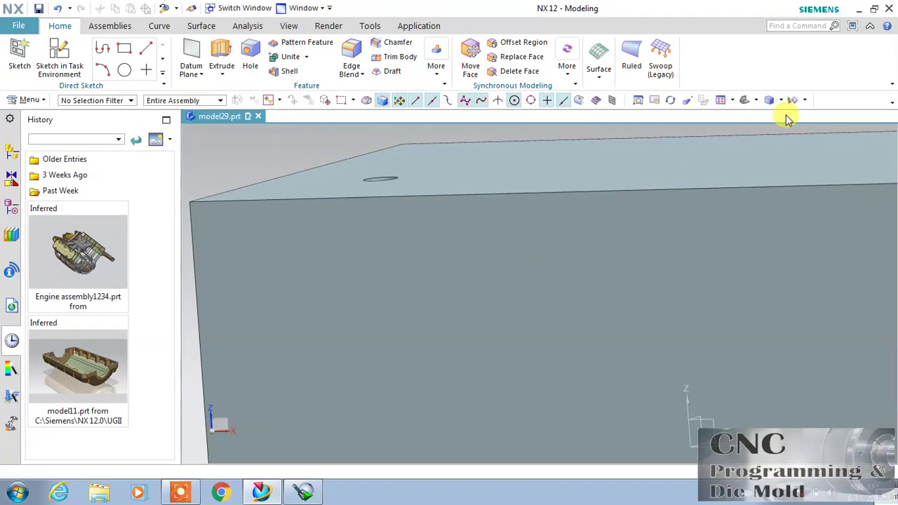
Start a second general hole and place its centre point on the top face beside the existing hole
left_click(746, 105)
scroll(359, 148, "up", 4)
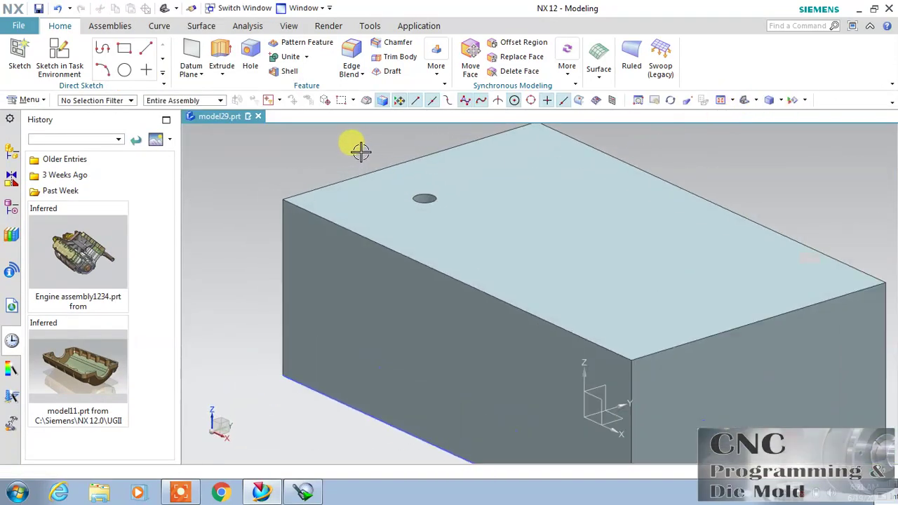
left_click(250, 55)
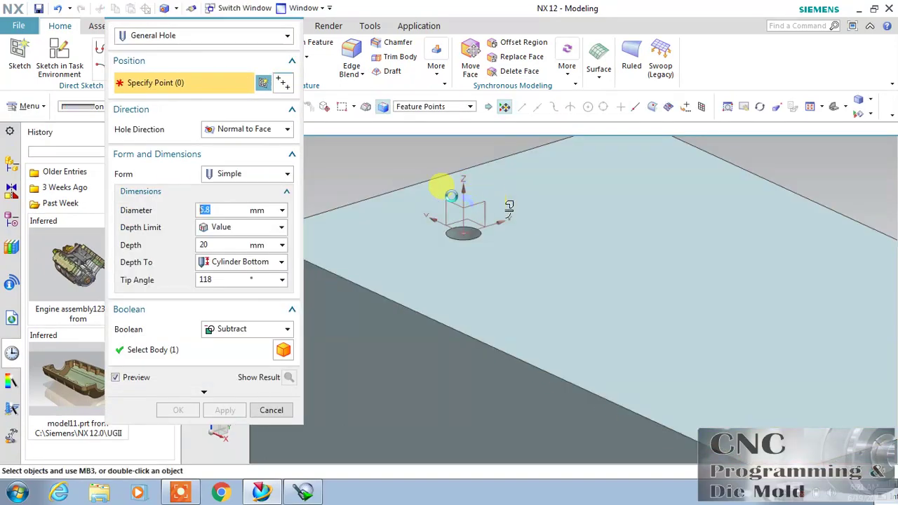
left_click(450, 196)
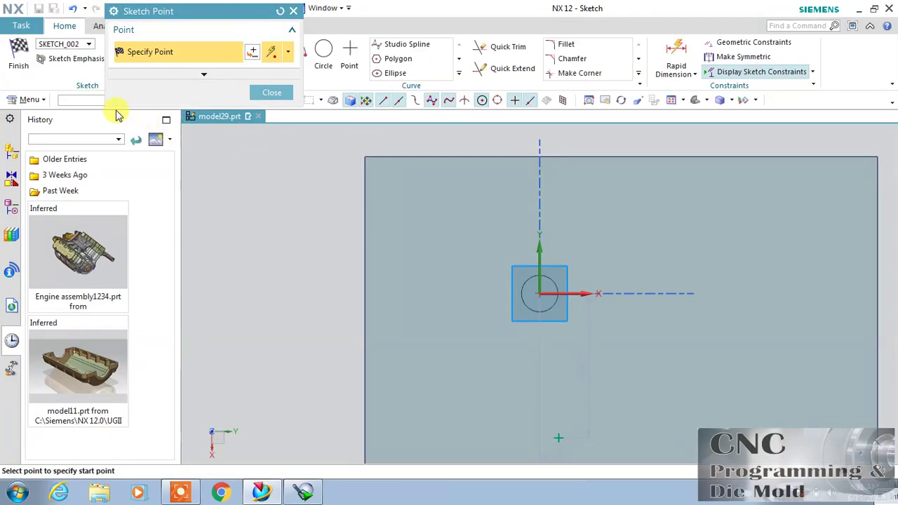
left_click(19, 57)
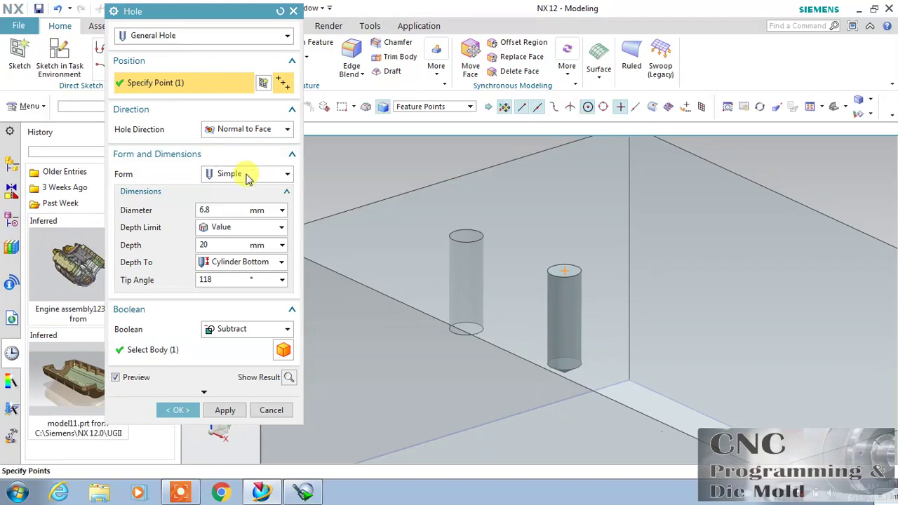
Change the second hole to Counterbored with 20 mm counterbore diameter, 6 mm counterbore depth and 16 mm diameter, and apply it
left_click(256, 174)
left_click(258, 201)
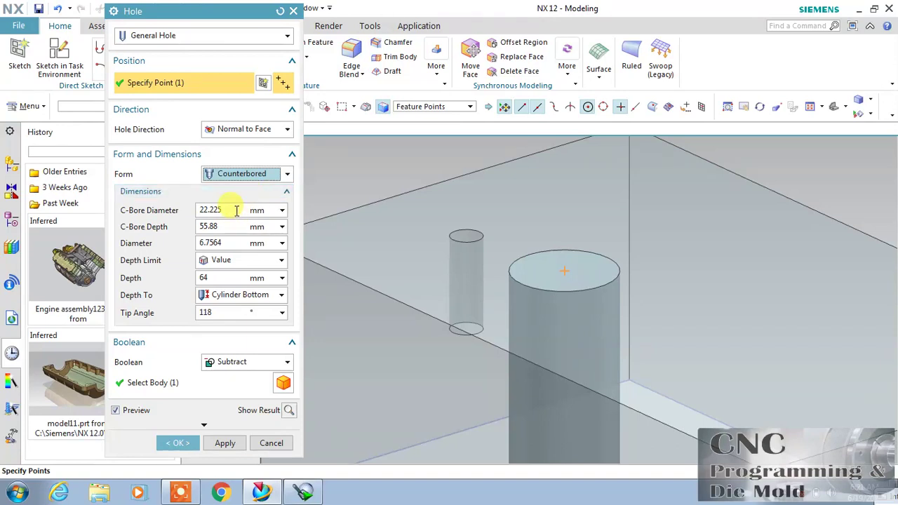
left_click(236, 211)
type("20")
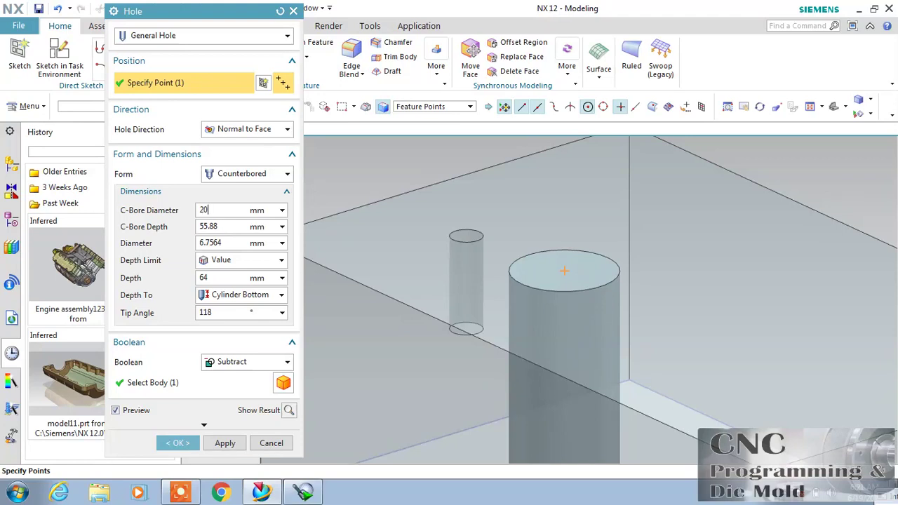
left_click(214, 224)
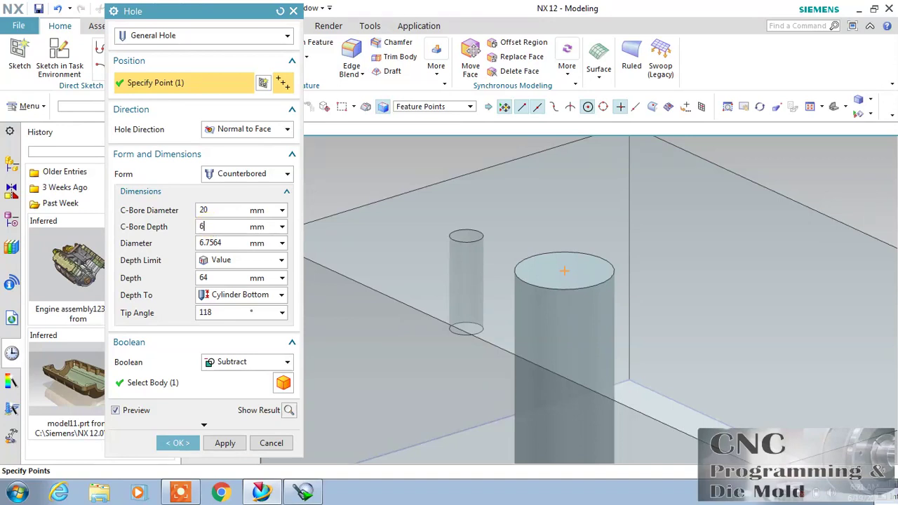
left_click(223, 242)
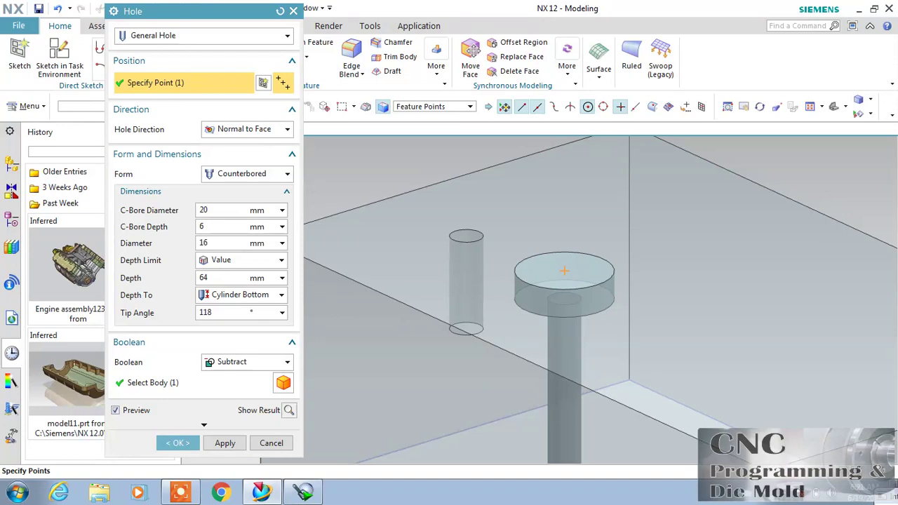
left_click(210, 226)
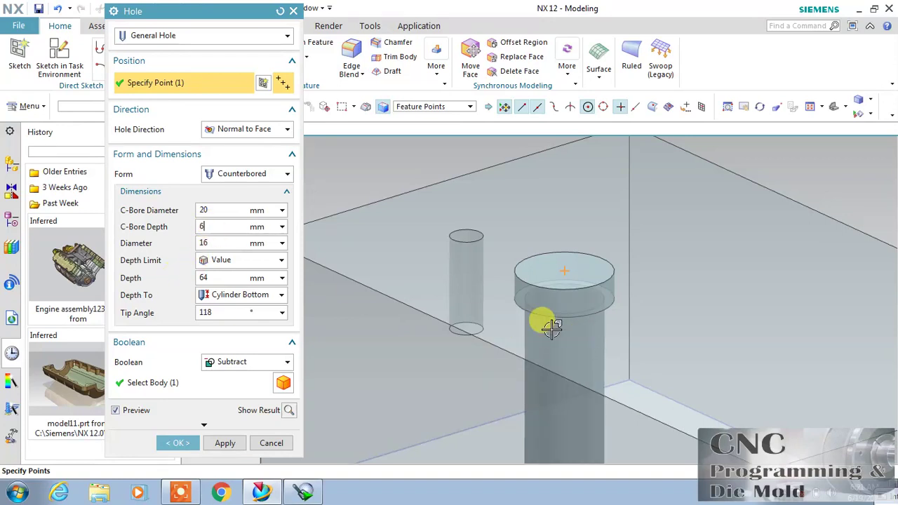
scroll(546, 325, "down", 5)
scroll(541, 316, "up", 3)
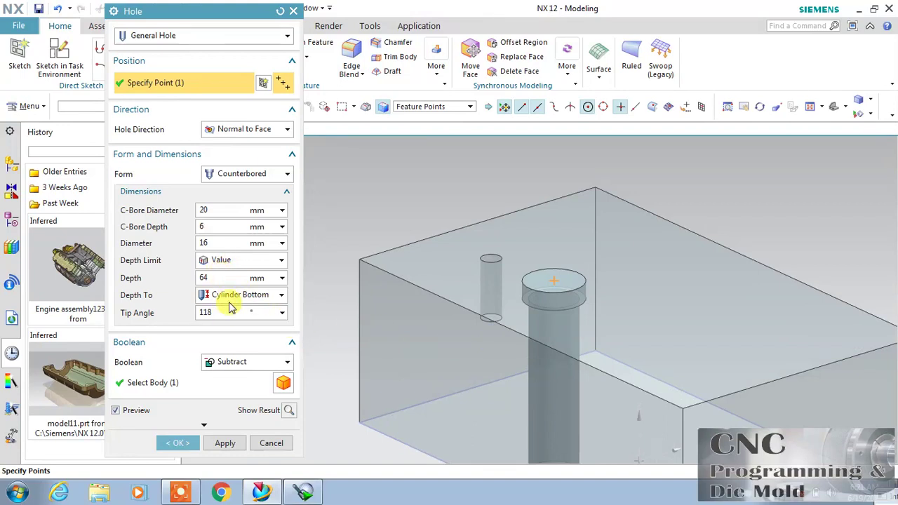
left_click(219, 444)
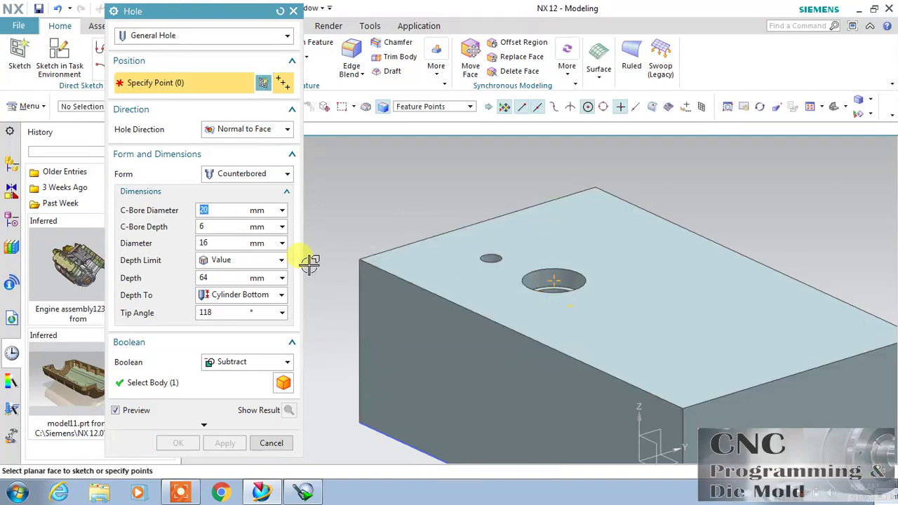
Set the form of a new general hole to Countersunk and place its centre point on the block's top face near the far edge
left_click(230, 173)
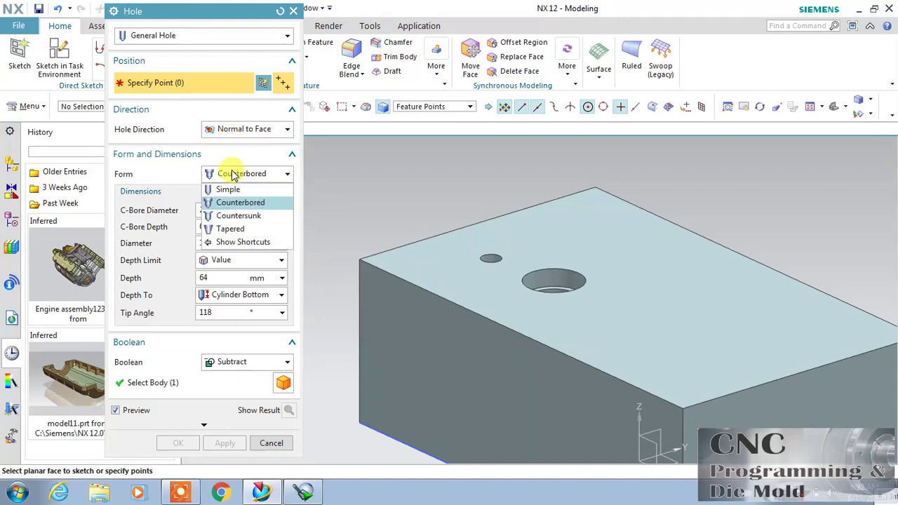
left_click(241, 215)
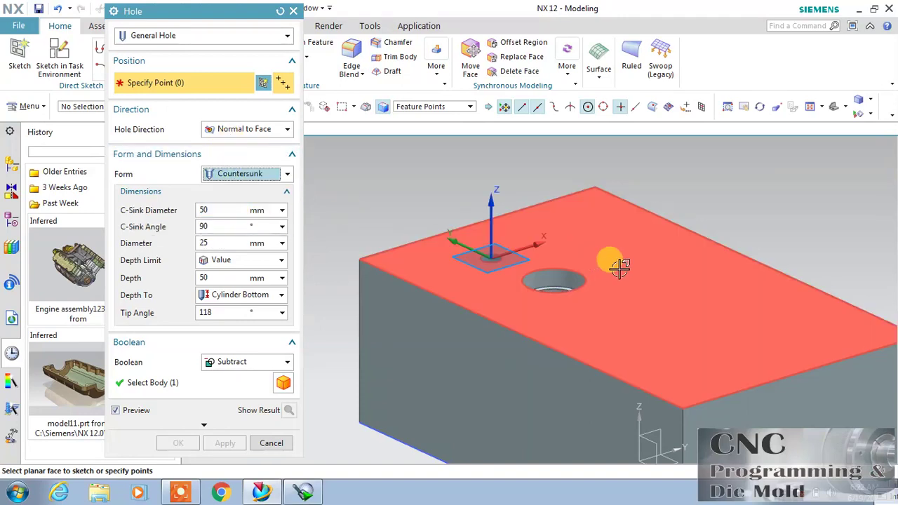
left_click(601, 229)
left_click(601, 229)
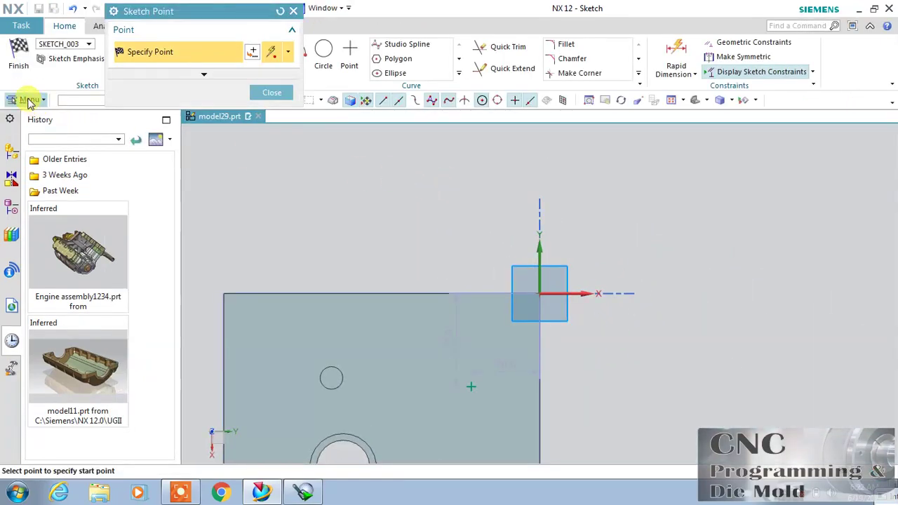
left_click(19, 56)
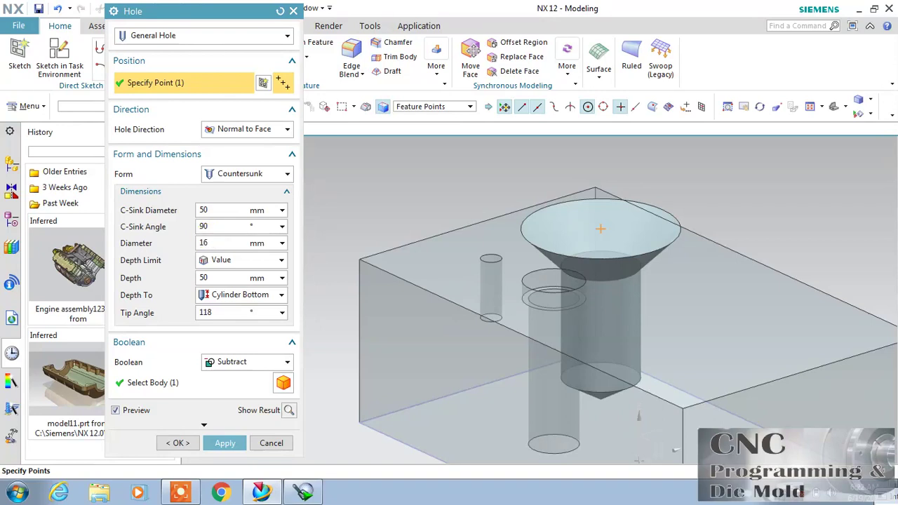
Set the countersink diameter to 25 mm and the hole diameter to 16 mm, and apply the countersunk hole
left_click(242, 225)
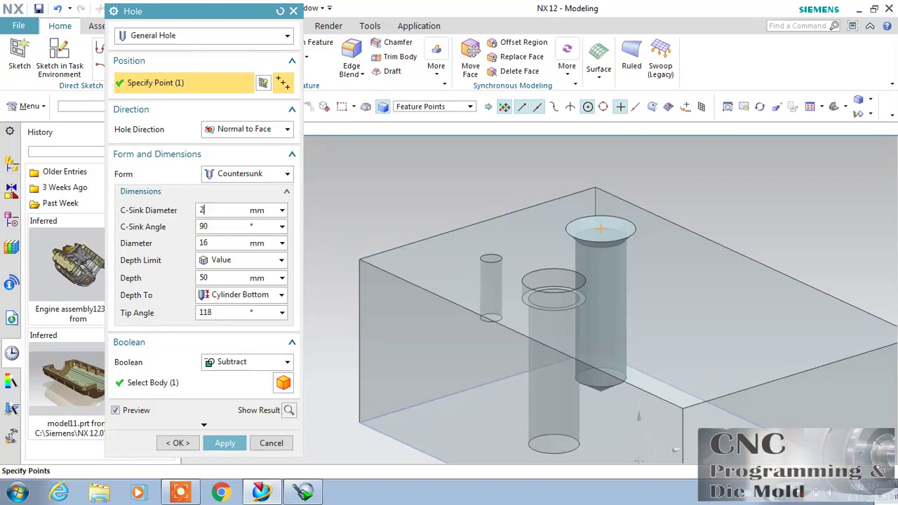
left_click(217, 243)
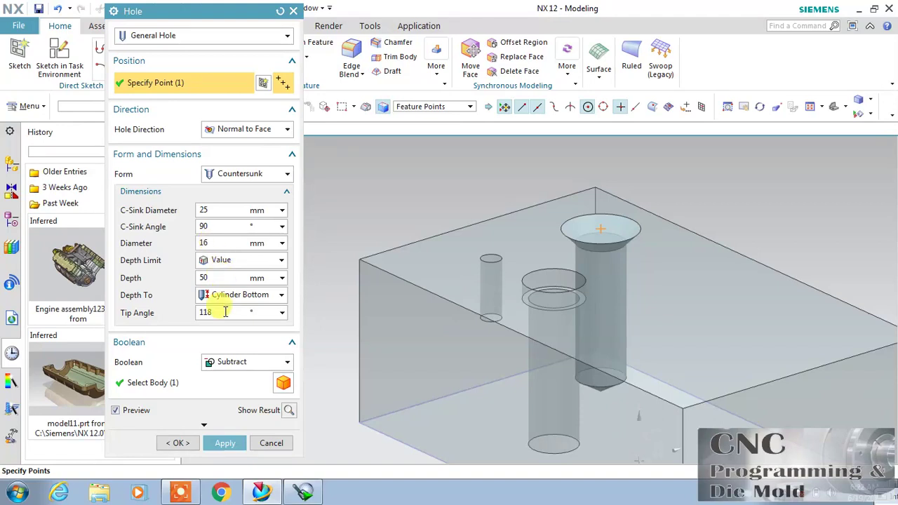
left_click(224, 443)
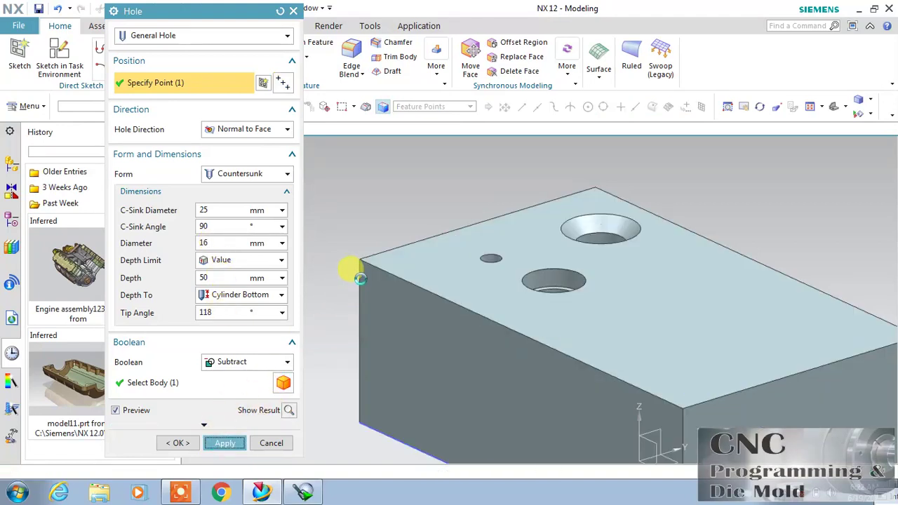
Choose the Tapered form for another general hole normal to the face and place its centre point on the block's top face
left_click(237, 129)
left_click(234, 146)
left_click(236, 173)
left_click(233, 232)
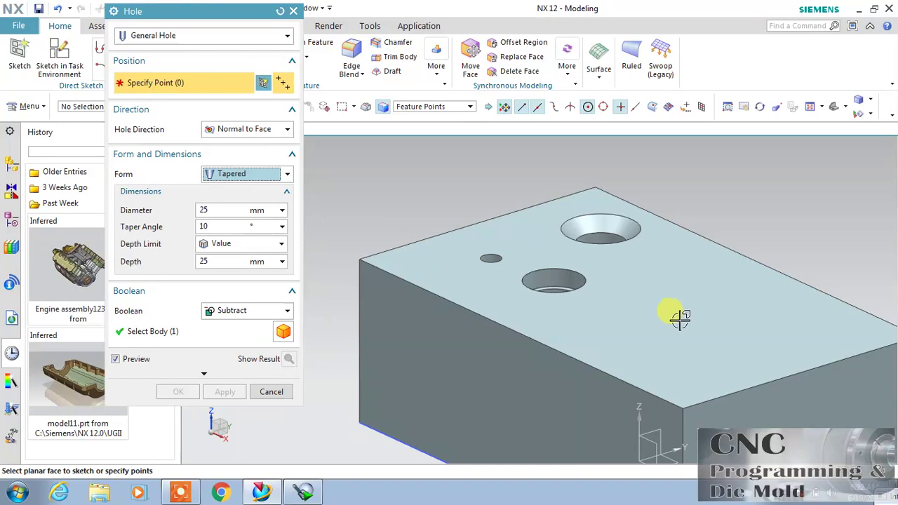
left_click(675, 234)
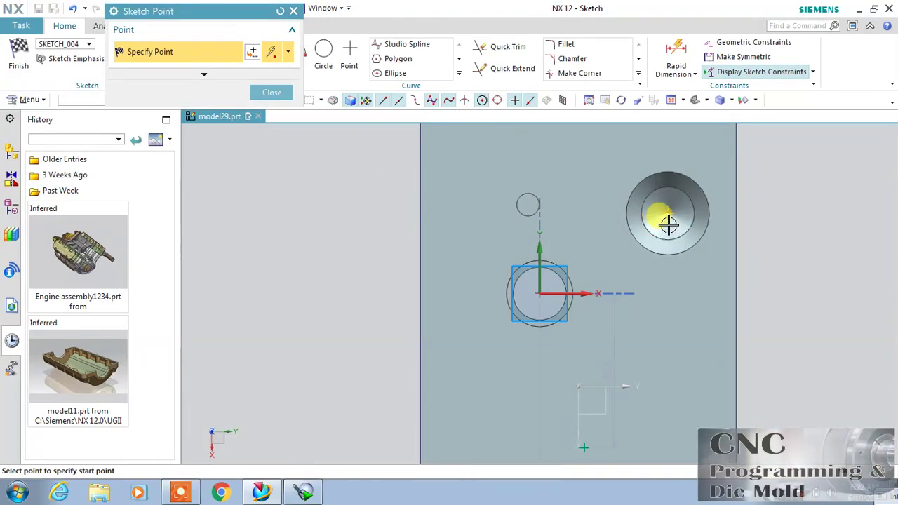
left_click(18, 56)
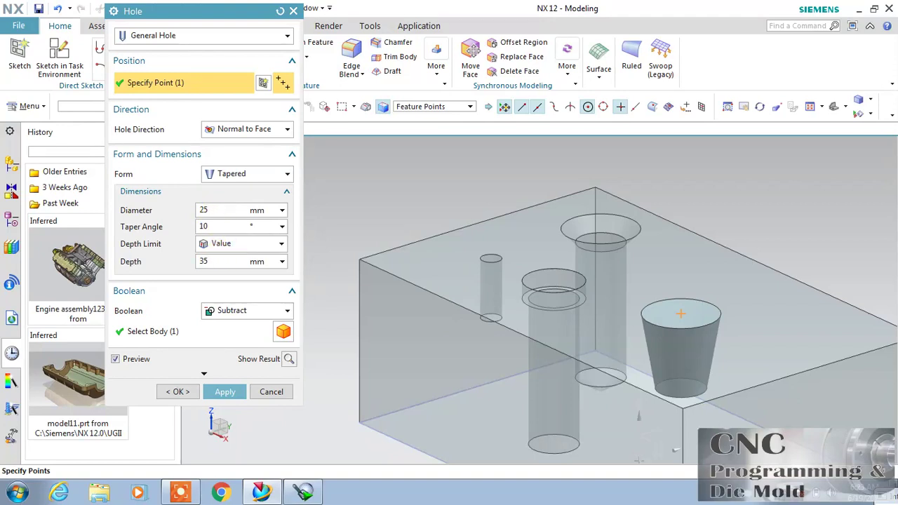
Set the tapered hole's depth to 35 mm, preview the result, apply the hole and end the Hole command
left_click(288, 358)
left_click(288, 358)
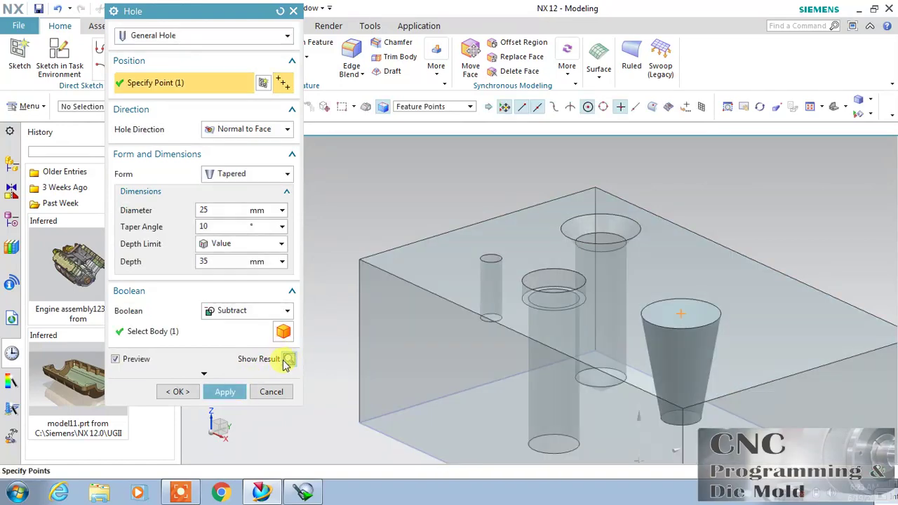
left_click(221, 391)
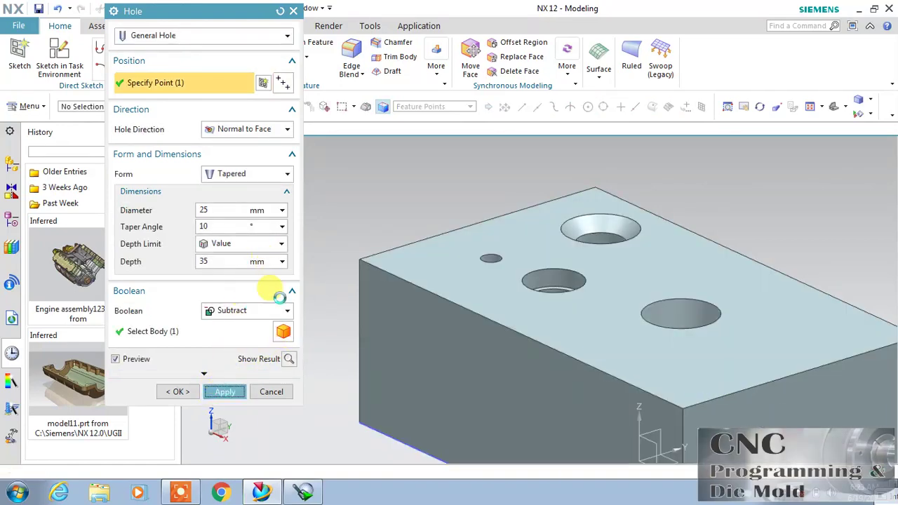
left_click(270, 391)
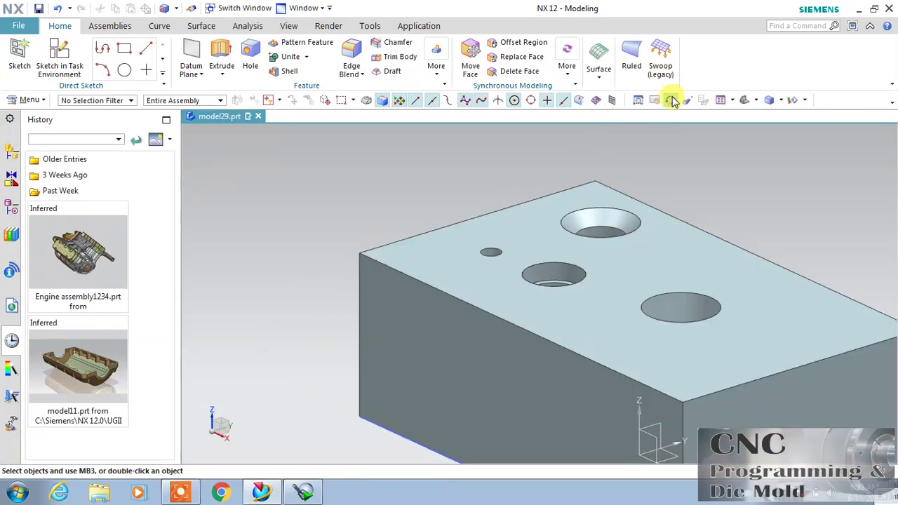
Delete the simple, counterbored, countersunk and tapered hole features from the model history
left_click(671, 100)
left_click_drag(662, 155, 661, 175)
right_click(675, 162)
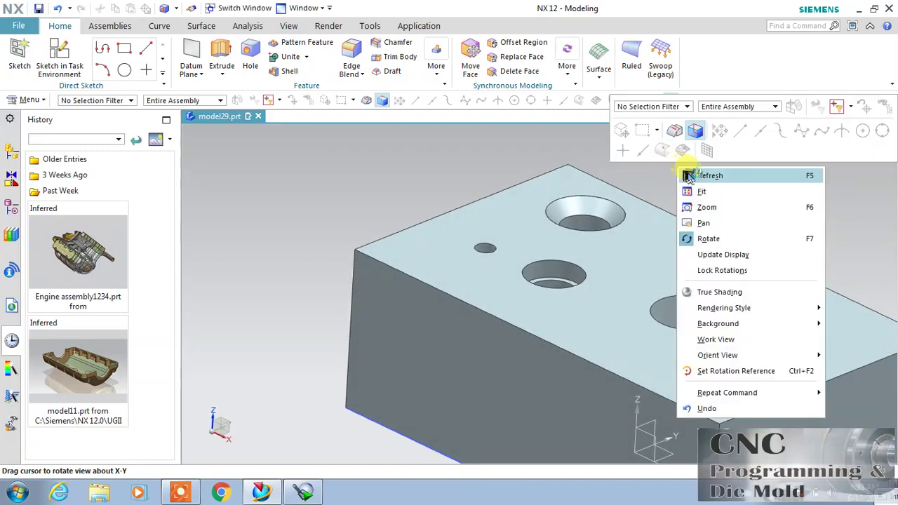
left_click(688, 176)
left_click(670, 100)
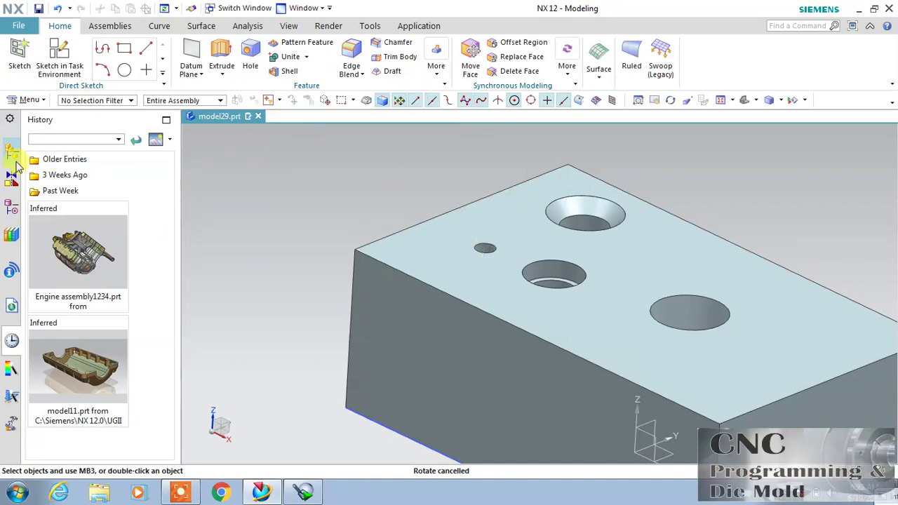
left_click(11, 207)
left_click(100, 280)
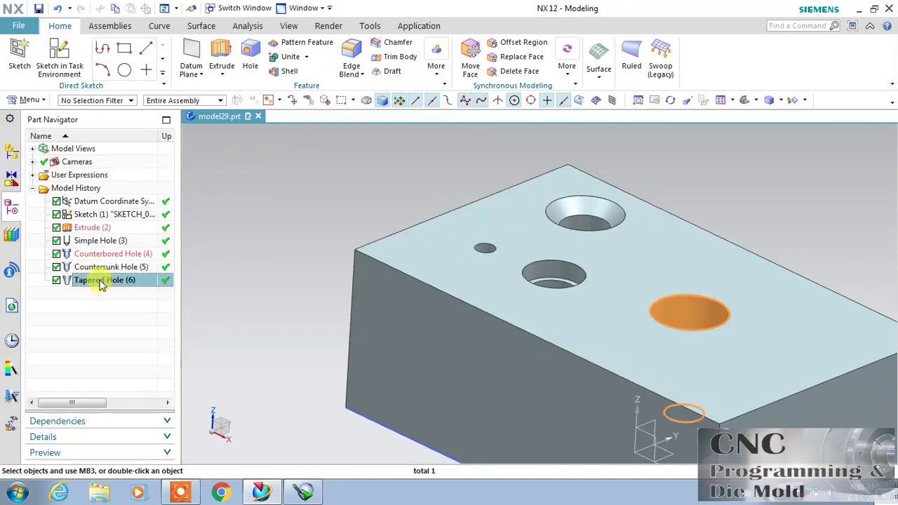
left_click(103, 241, "shift")
right_click(113, 240)
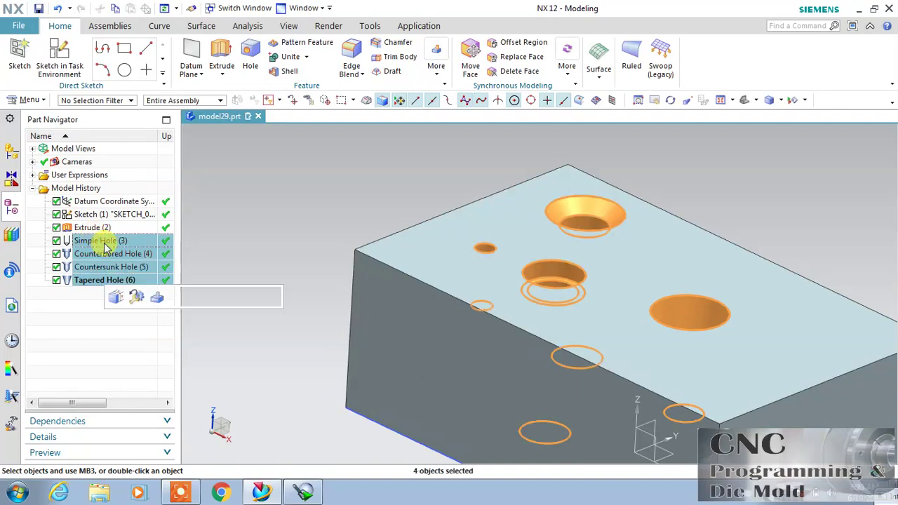
left_click(198, 300)
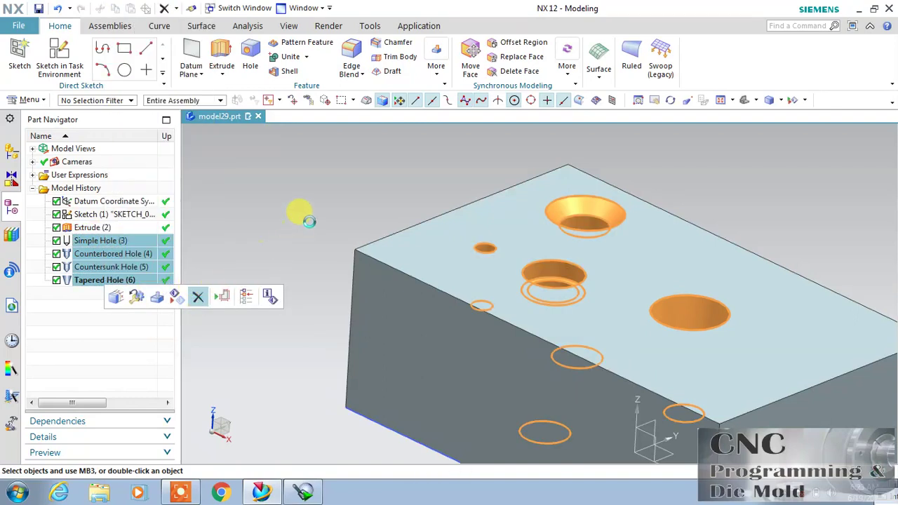
Start a new hole of type Drill Size Hole and place its centre point on the block's top face
left_click(250, 61)
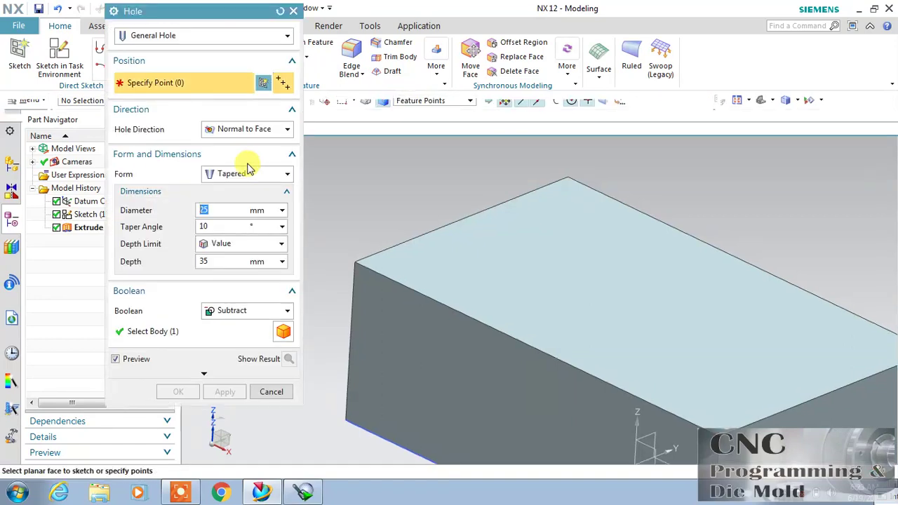
left_click(203, 36)
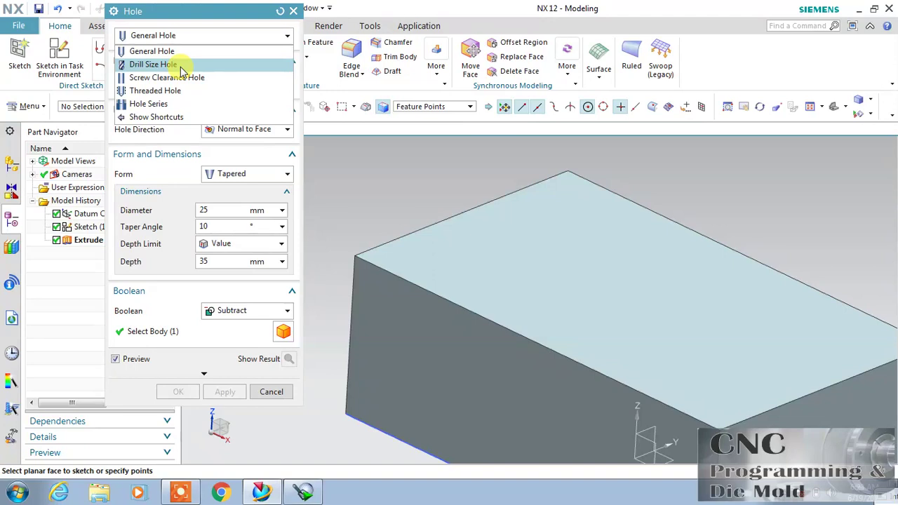
left_click(153, 64)
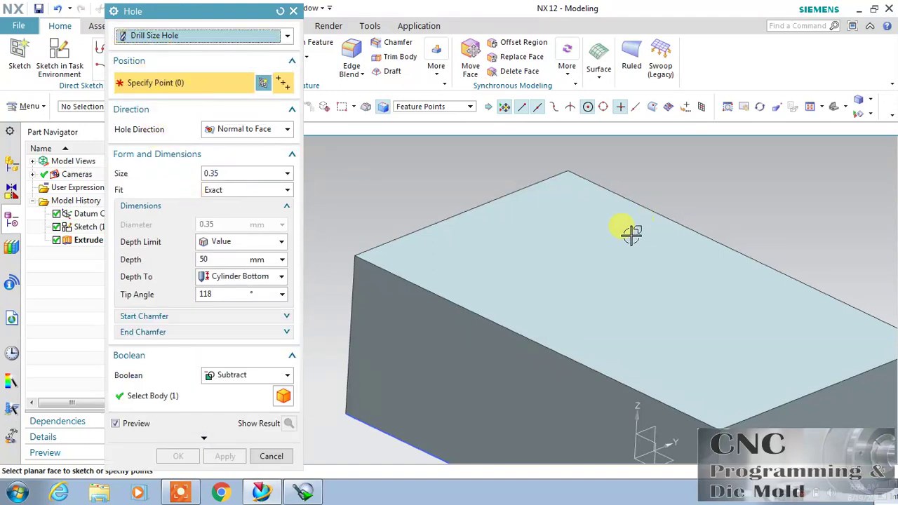
left_click(477, 245)
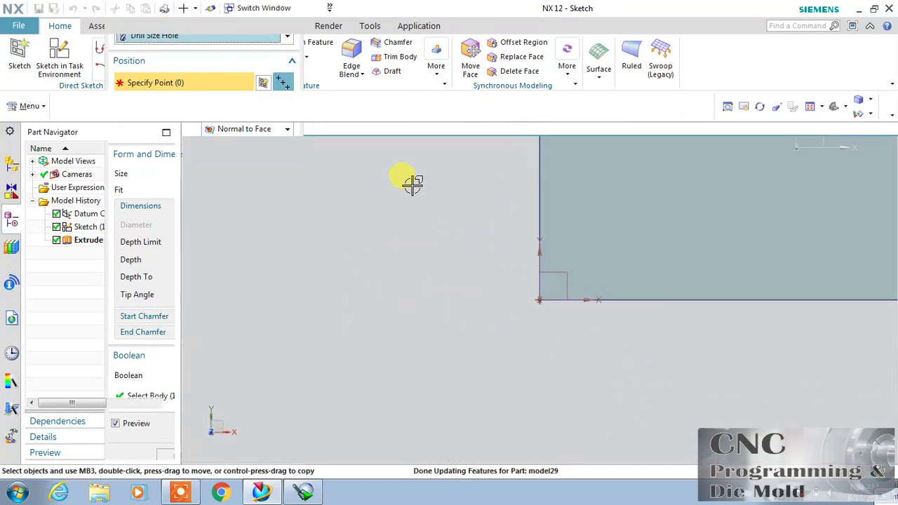
left_click(19, 57)
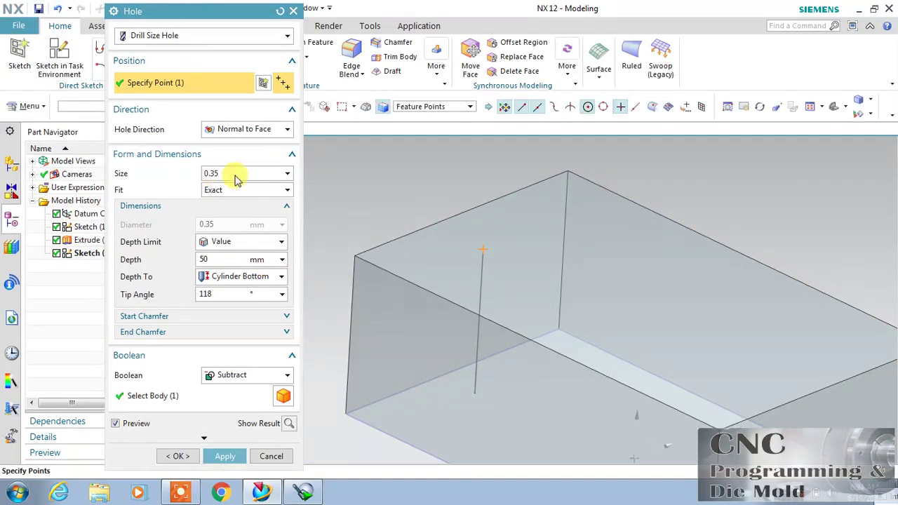
Set the drill size of the hole to 20
left_click(237, 181)
scroll(238, 302, "down", 12)
scroll(242, 309, "down", 15)
scroll(242, 310, "down", 15)
scroll(242, 308, "down", 3)
left_click(238, 255)
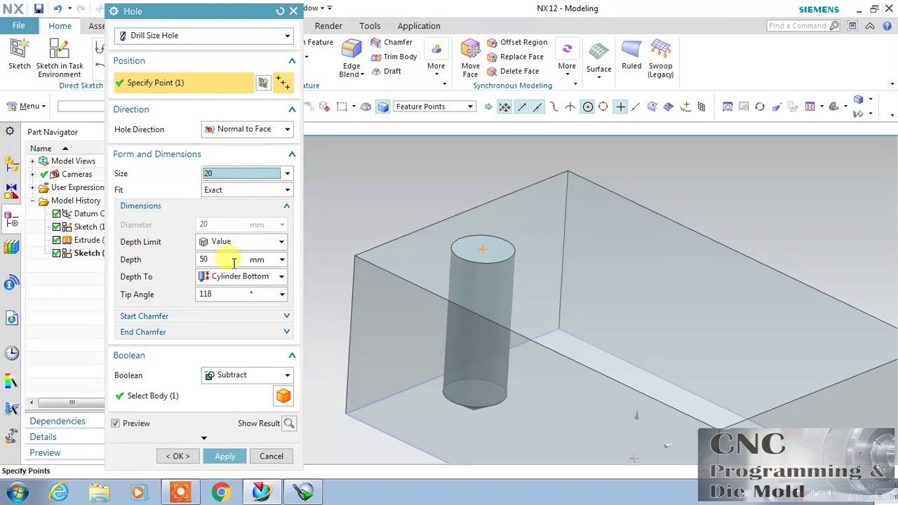
Set the drill size to 12 and create the drill size hole in the block
left_click(236, 176)
scroll(234, 266, "up", 4)
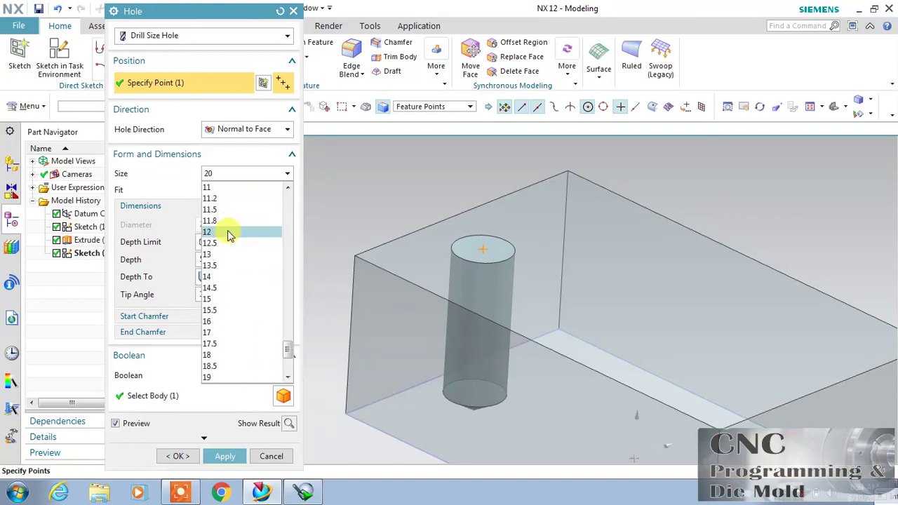
left_click(228, 232)
left_click(179, 456)
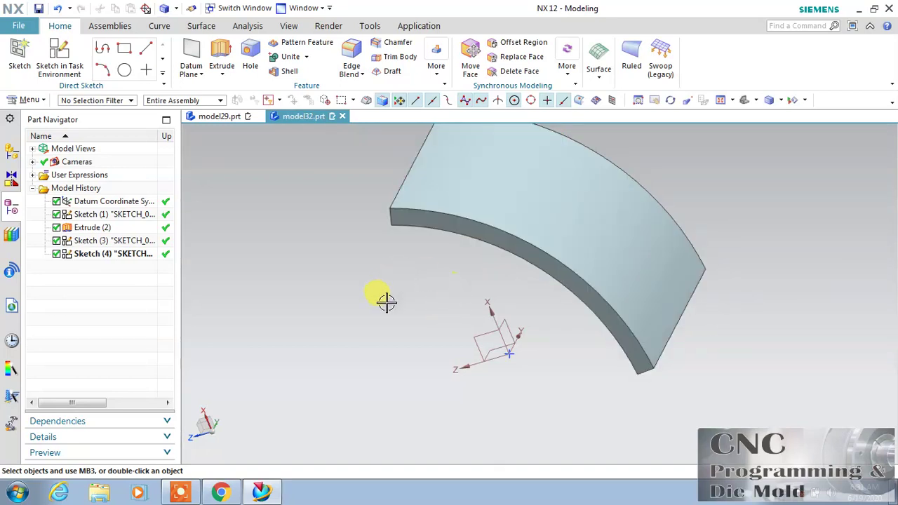
left_click(670, 100)
left_click_drag(568, 346, 314, 125)
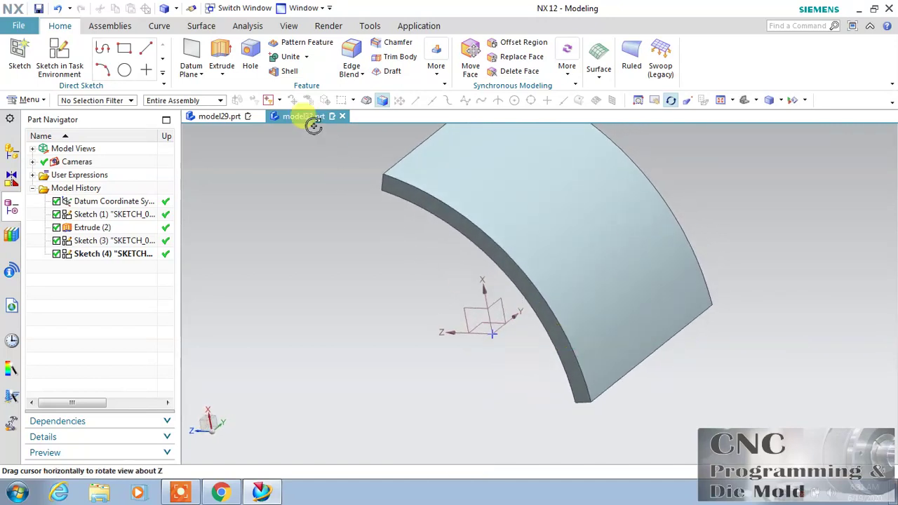
left_click(254, 60)
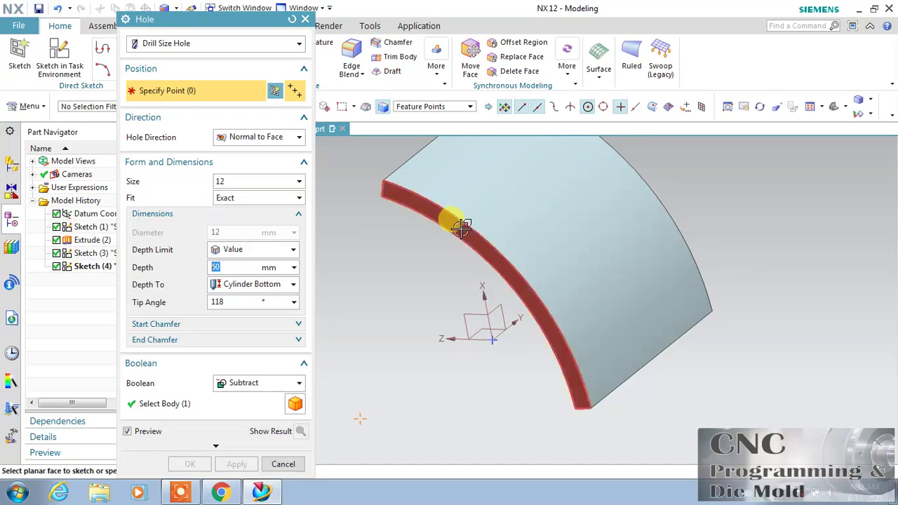
left_click(305, 19)
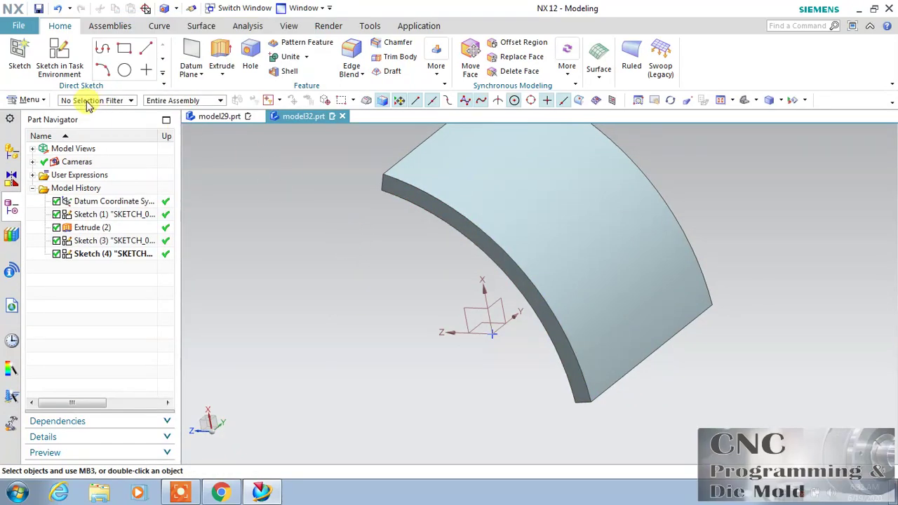
Sketch a slanted line on the datum X-Z plane from the origin out through the curved plate, and finish the sketch
left_click(63, 55)
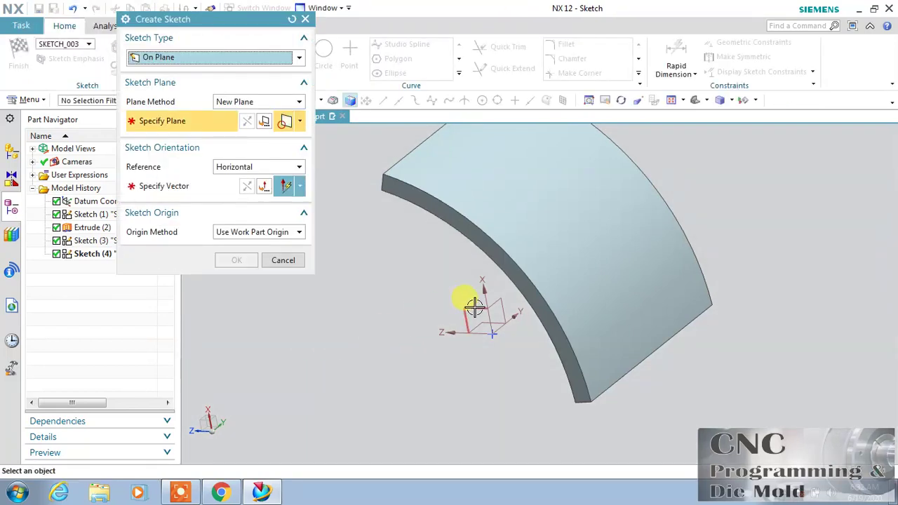
left_click(474, 365)
left_click(503, 287)
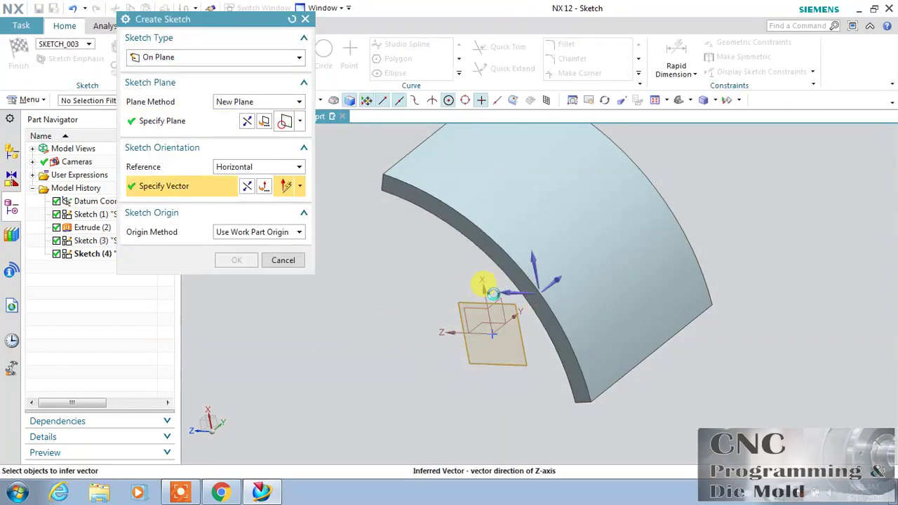
left_click(221, 261)
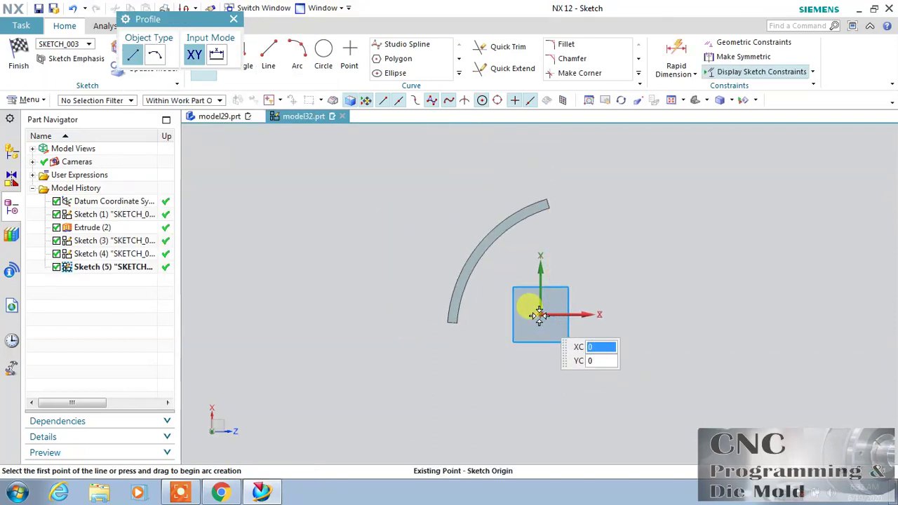
left_click(538, 315)
left_click(19, 62)
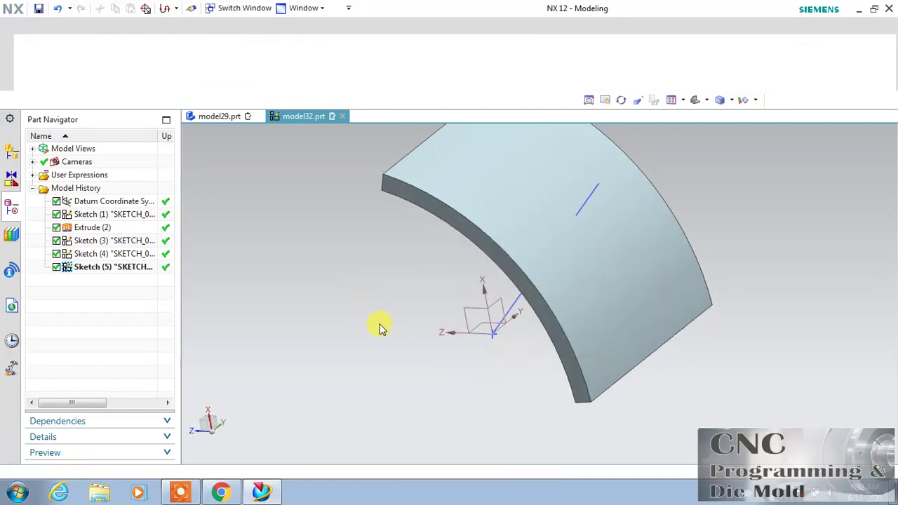
Start a Drill Size Hole at the sketched line's start point and set its direction to Along Vector
left_click(252, 60)
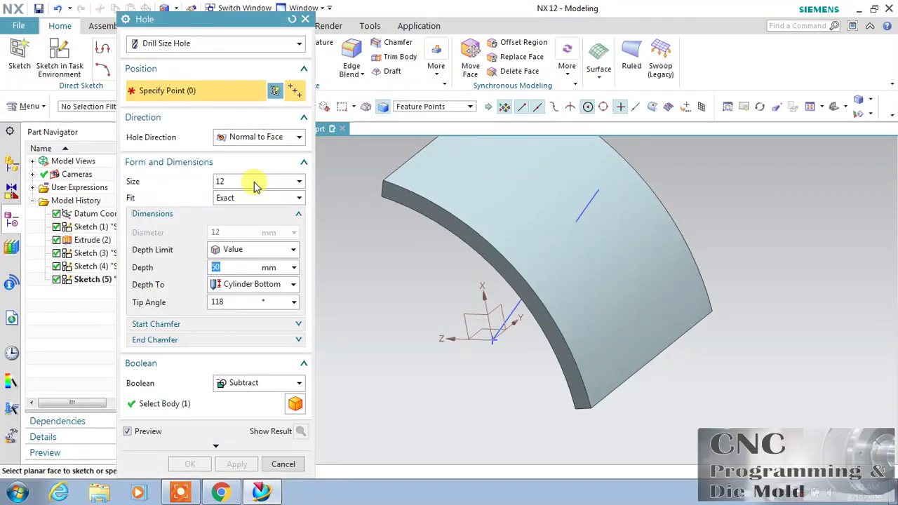
left_click(484, 342)
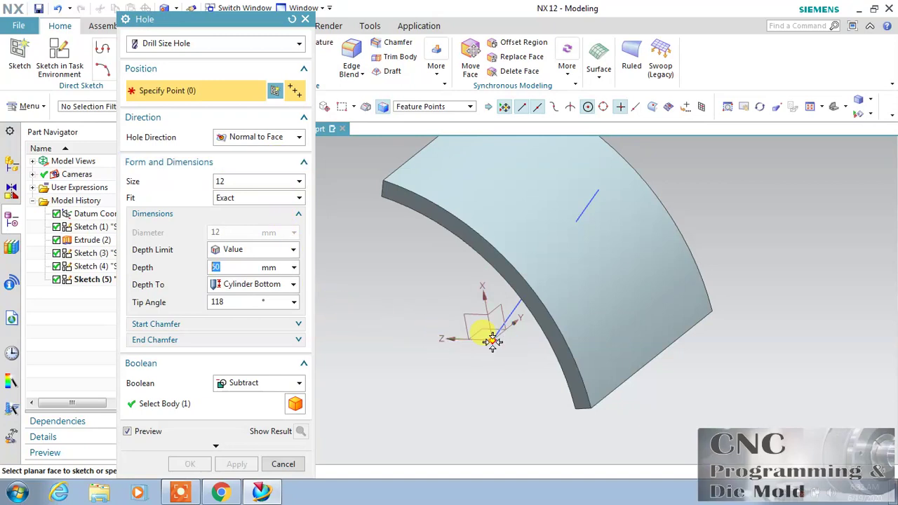
left_click(485, 341)
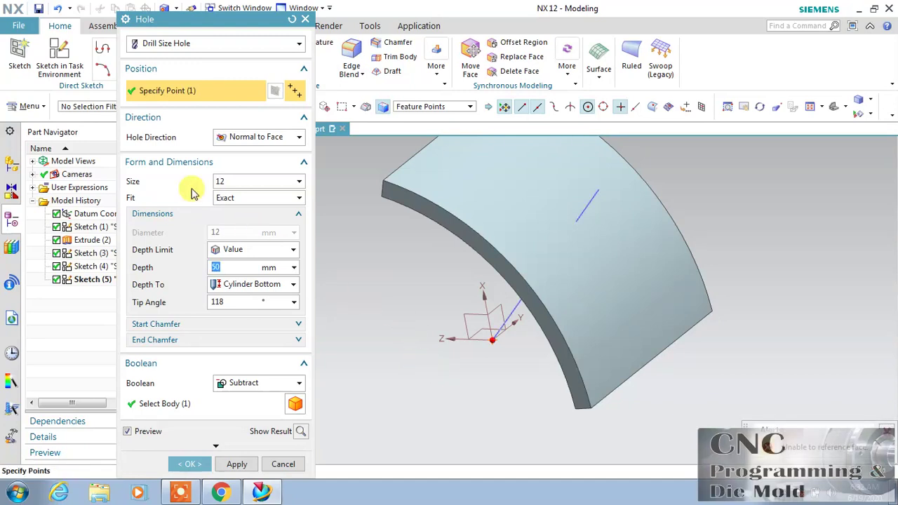
left_click(241, 140)
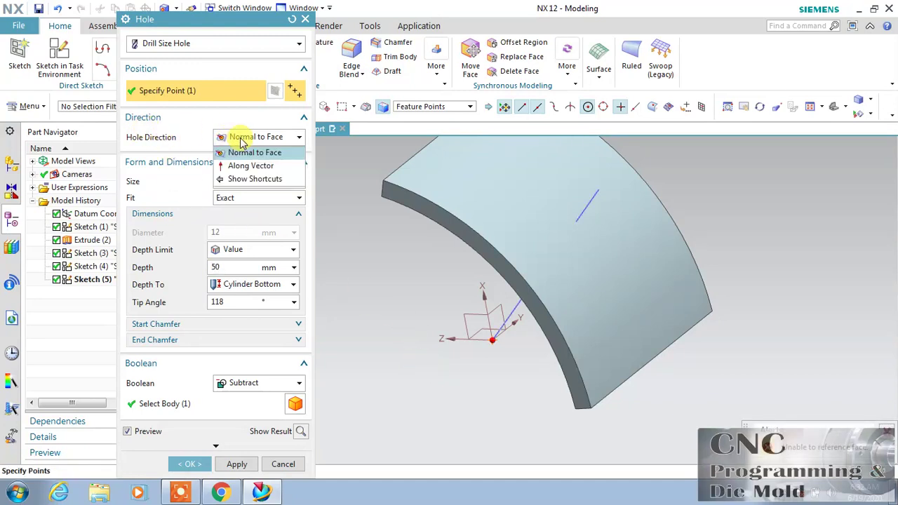
left_click(247, 164)
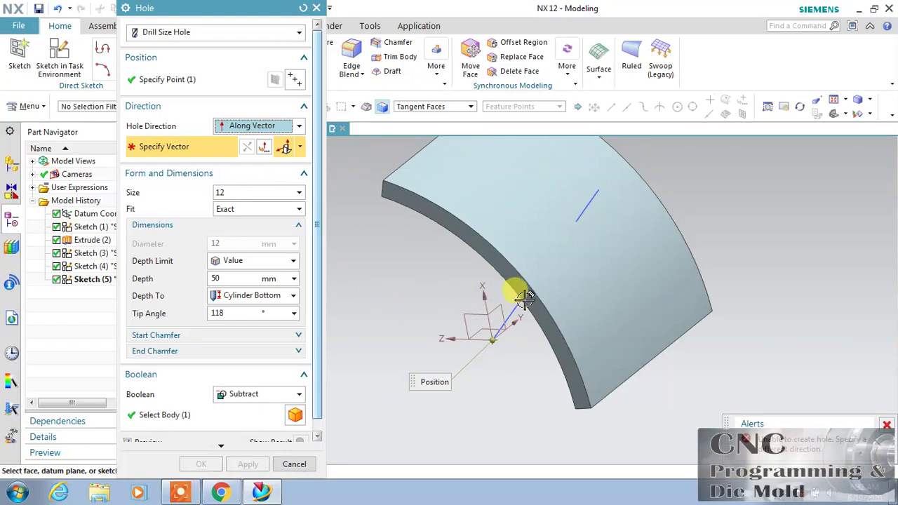
Try to set the hole's direction vector by picking the sketched line
left_click(520, 302)
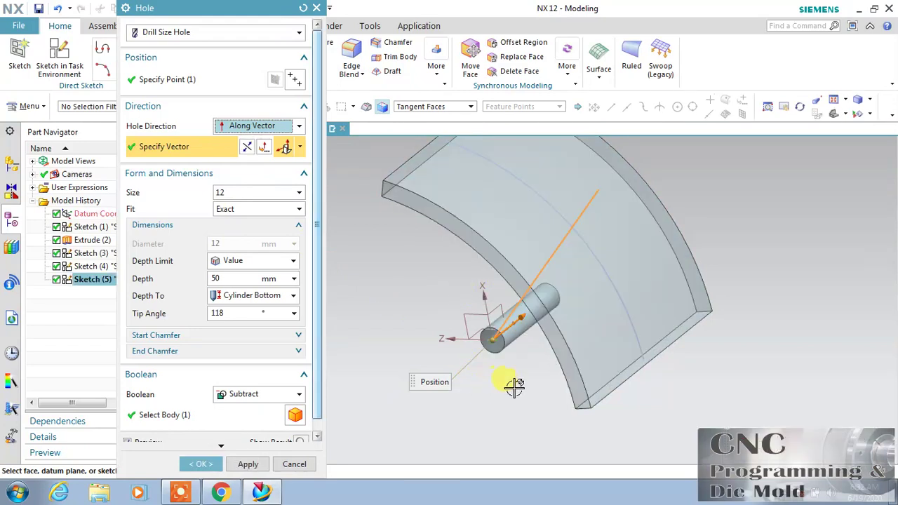
left_click(800, 107)
mouse_move(687, 206)
left_mouse_down()
mouse_move(707, 176)
mouse_move(681, 203)
mouse_move(697, 201)
mouse_move(691, 194)
left_mouse_up()
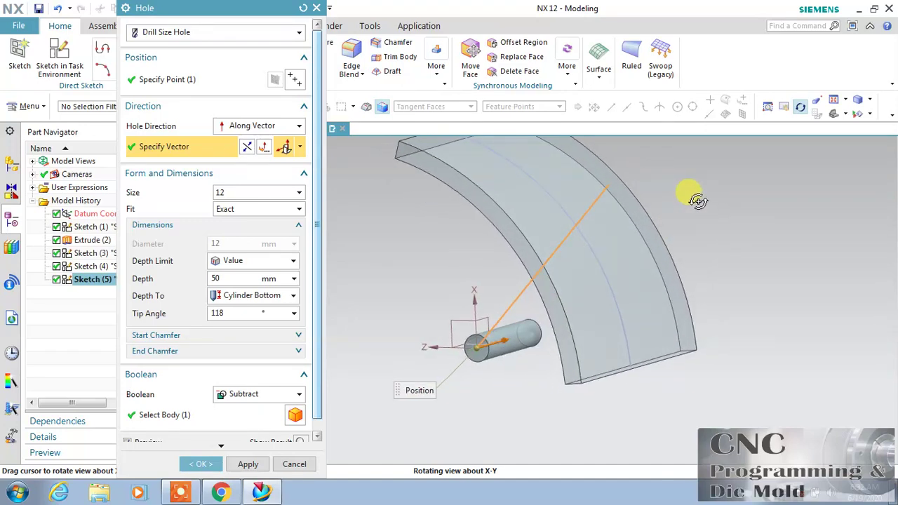
Define the hole's direction vector with the Two Points method, from the origin to the far end of the sketched line
left_click(301, 150)
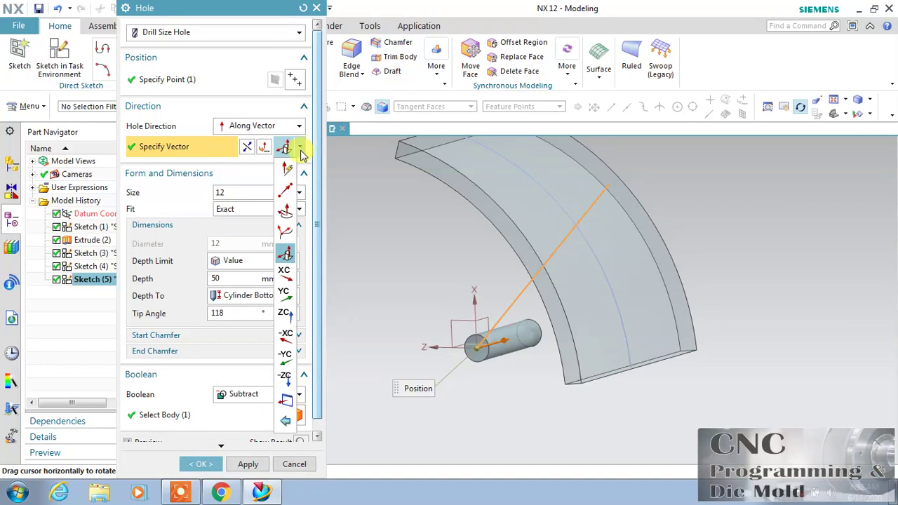
left_click(287, 195)
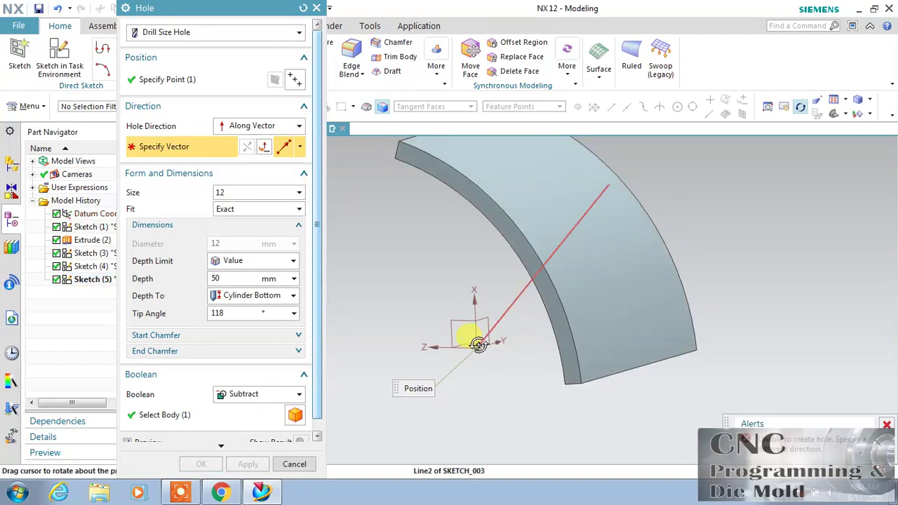
left_click_drag(479, 356, 794, 113)
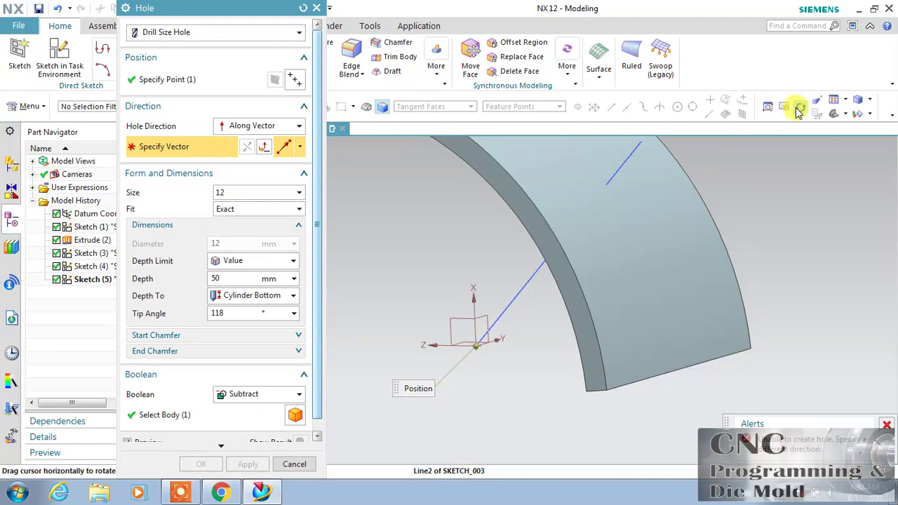
left_click(799, 111)
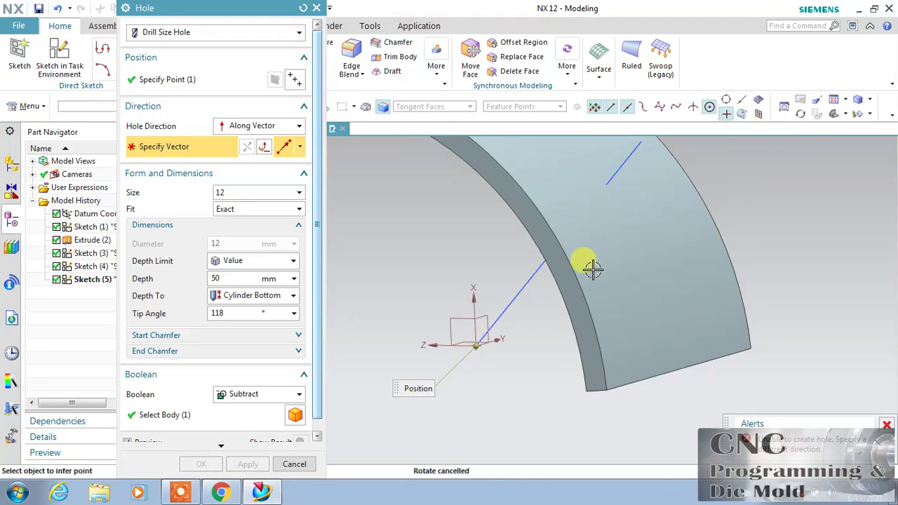
left_click(480, 340)
left_click(643, 144)
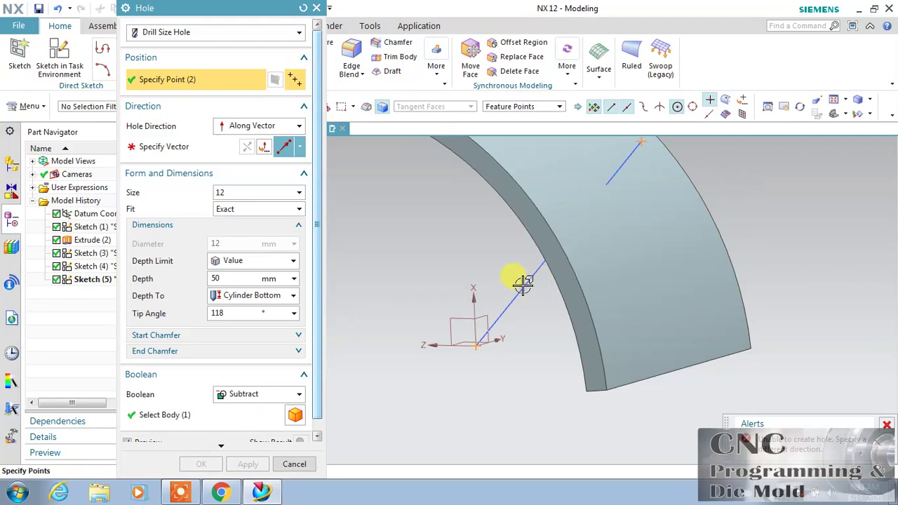
left_click(228, 149)
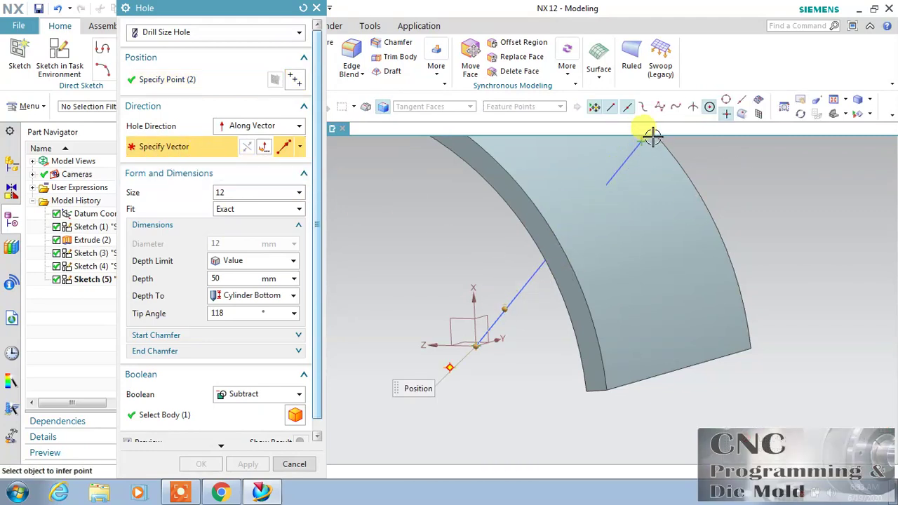
left_click(643, 143)
Deselect the extra hole position at the far end of the sketched line
middle_click_drag(777, 196, 785, 227)
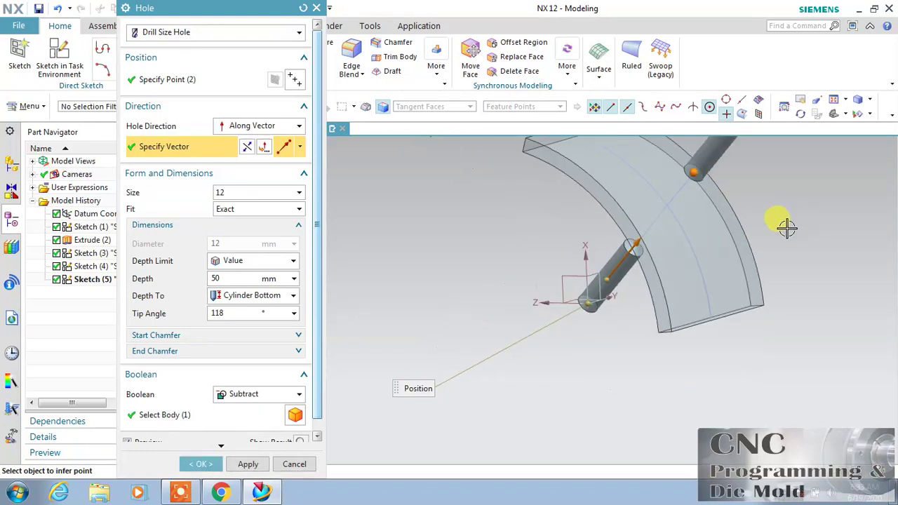
scroll(787, 228, "down", 4)
scroll(789, 164, "up", 5)
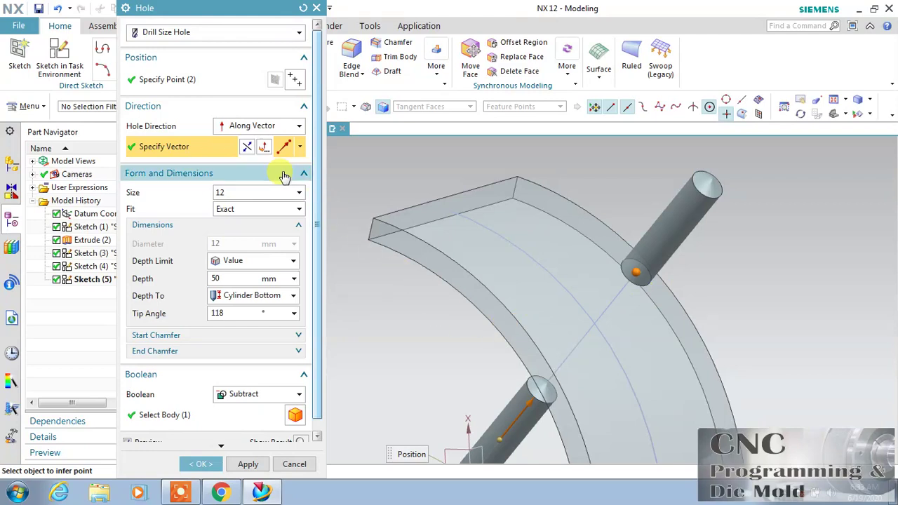
left_click(178, 83)
scroll(409, 331, "down", 3)
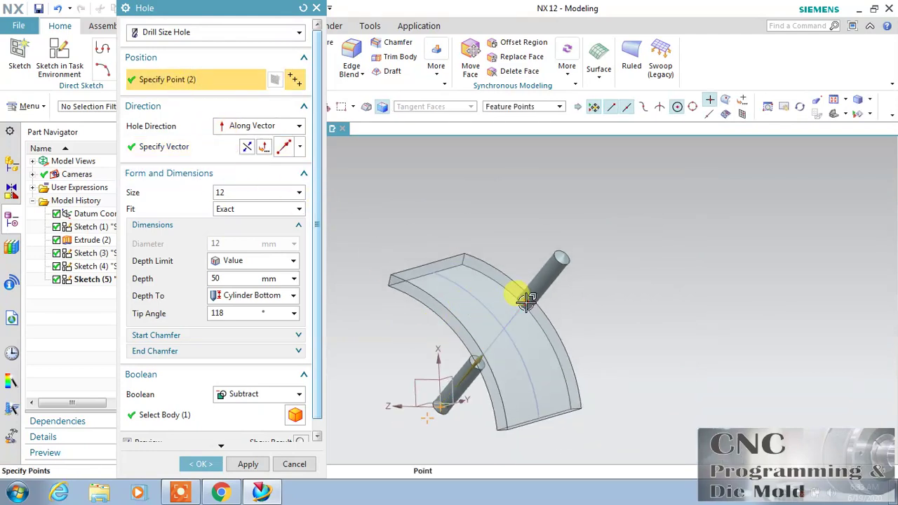
left_click(526, 300, "shift")
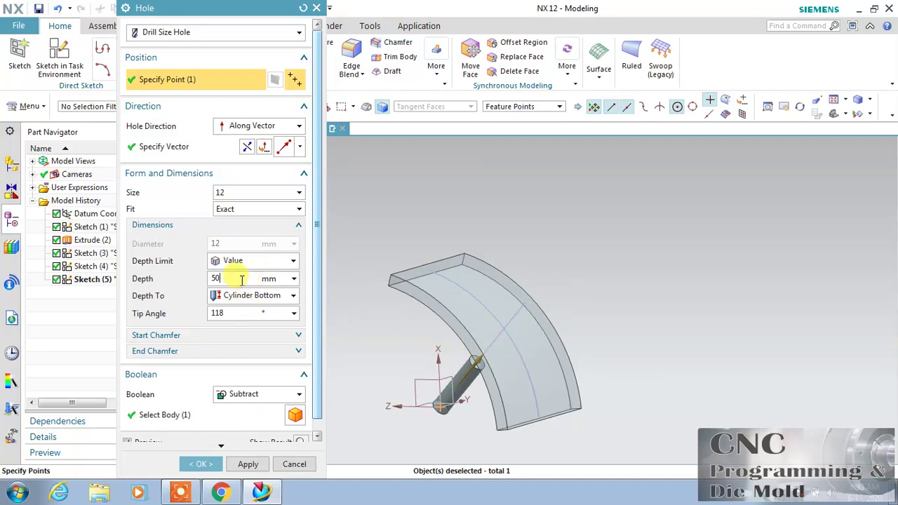
Set the hole depth to 123 mm and create the drill size hole through the curved plate
left_click(251, 315)
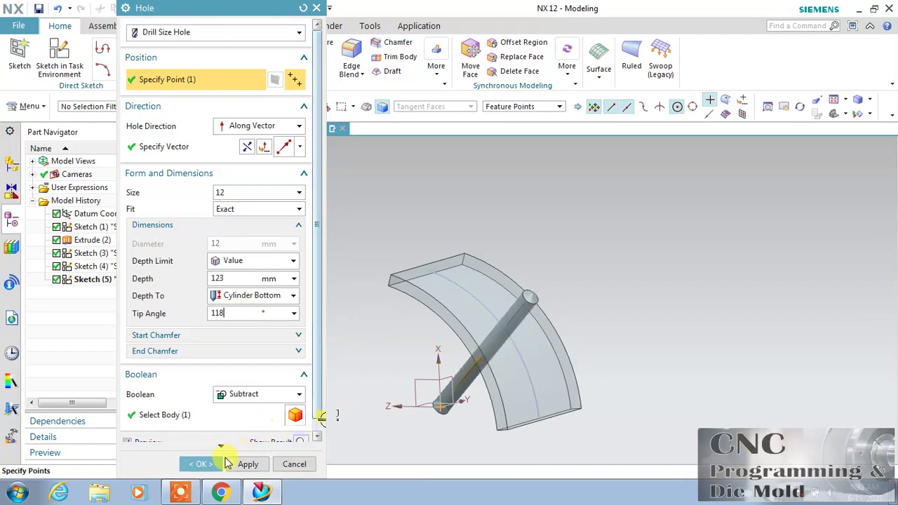
left_click(201, 464)
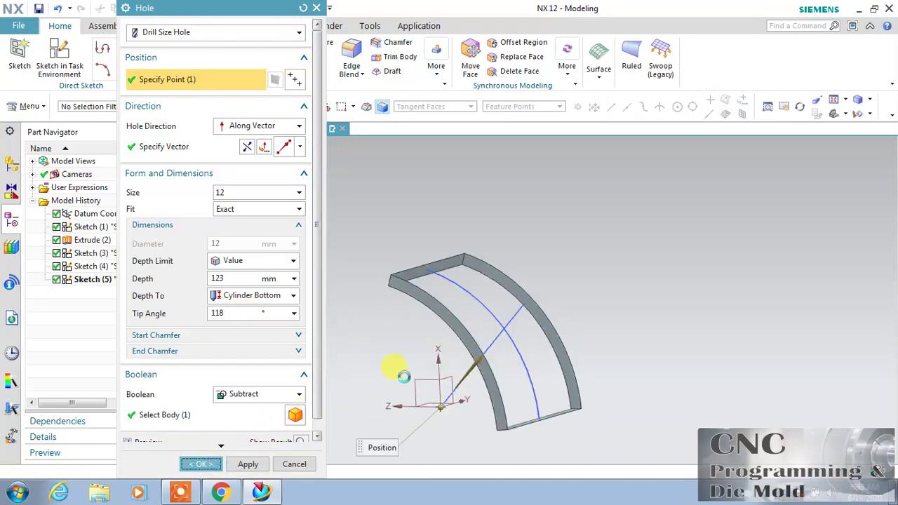
left_click(670, 100)
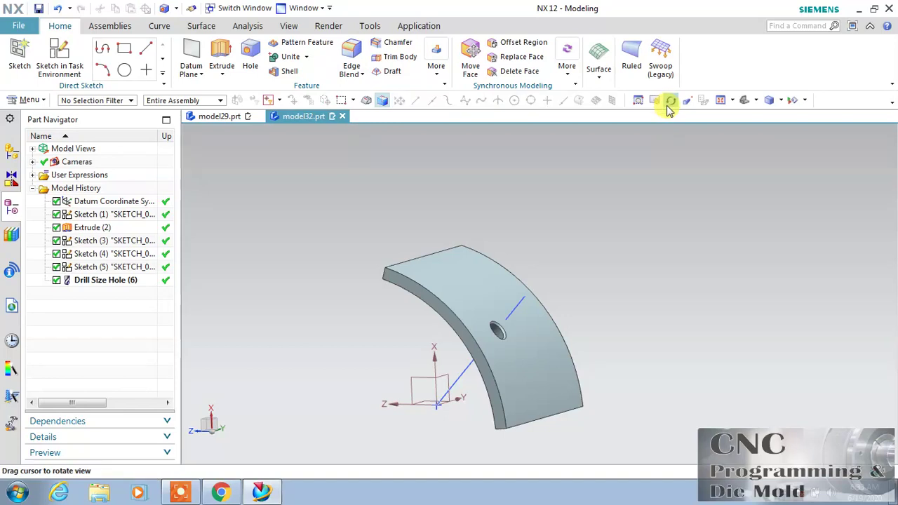
mouse_move(538, 280)
left_mouse_down()
mouse_move(561, 251)
mouse_move(615, 234)
mouse_move(535, 287)
mouse_move(571, 295)
mouse_move(545, 294)
left_mouse_up()
scroll(479, 422, "up", 2)
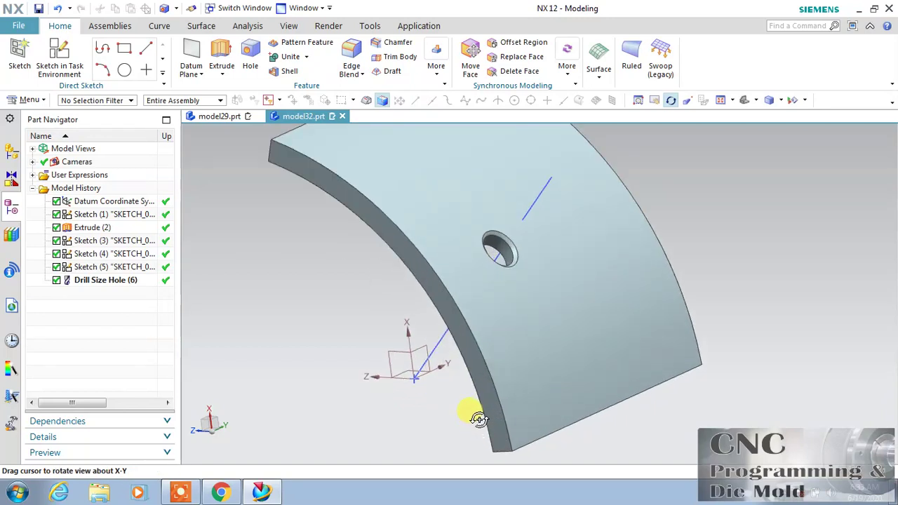
left_click(671, 101)
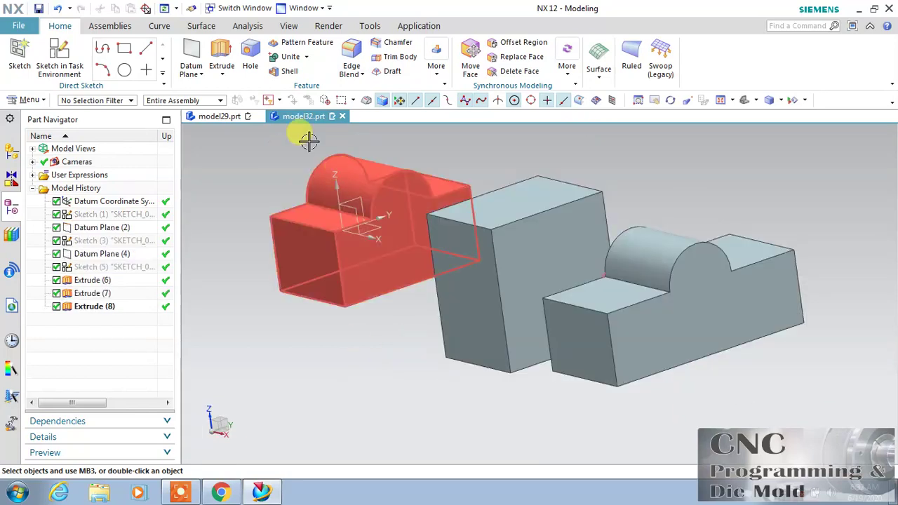
Start a Hole Series positioned at the arc center of the rounded boss on the first body
left_click(251, 56)
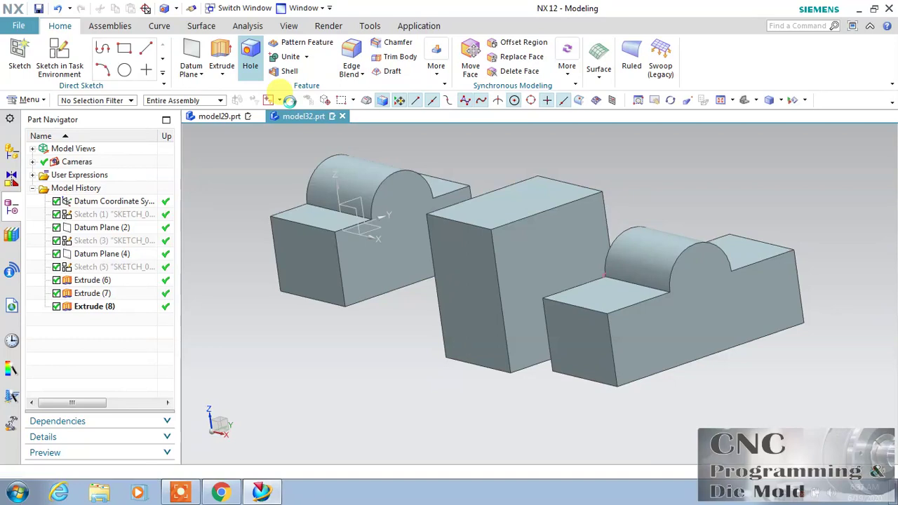
left_click(180, 32)
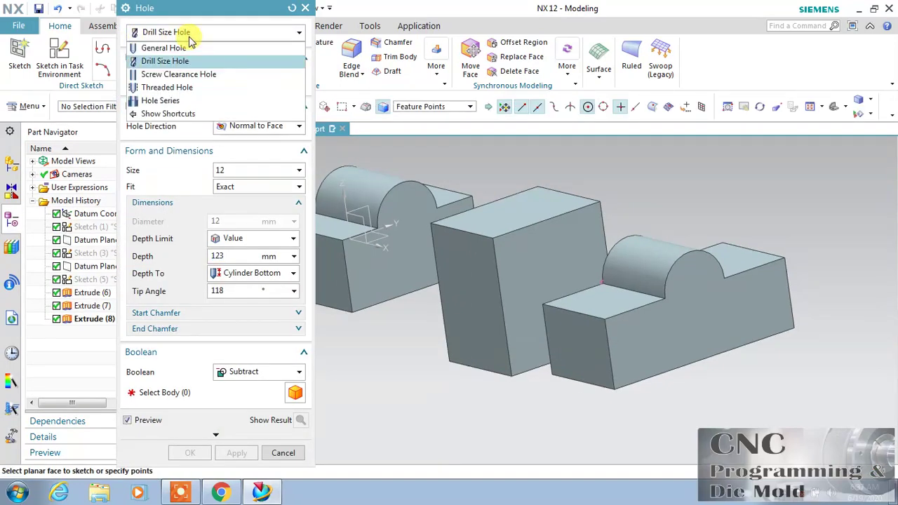
left_click(169, 100)
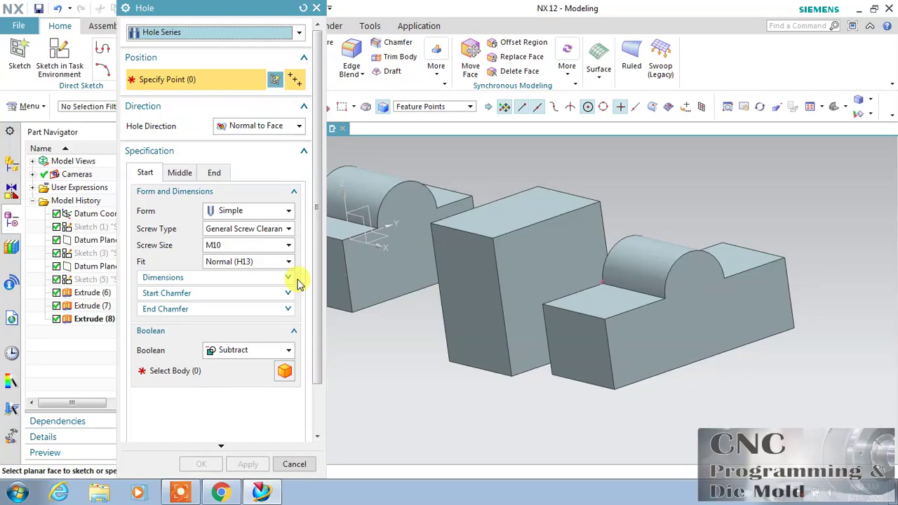
left_click(344, 168)
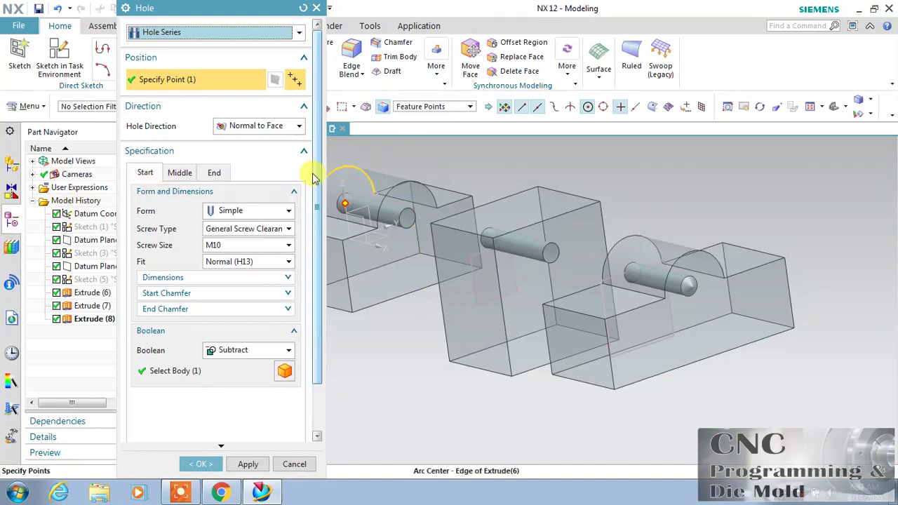
Review the Middle and End hole specifications, including the end chamfer options, and create the hole series across the three bodies
left_click(178, 173)
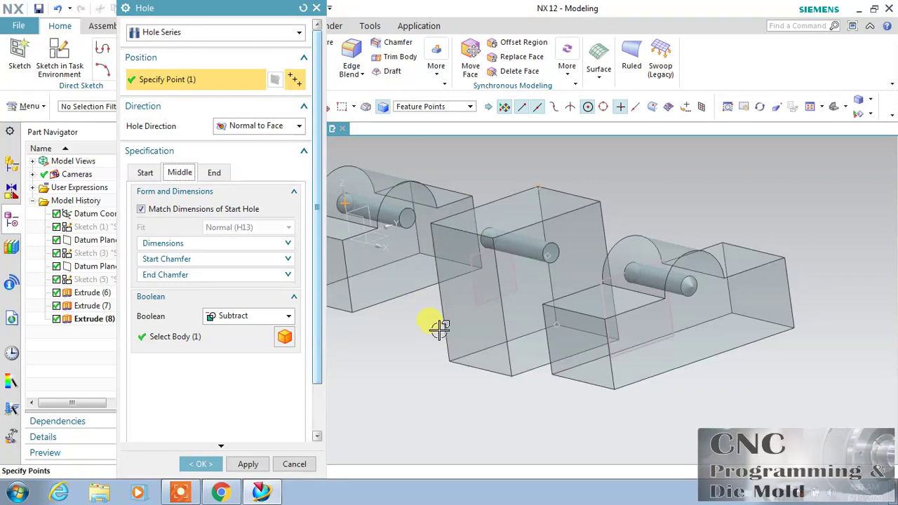
left_click(214, 172)
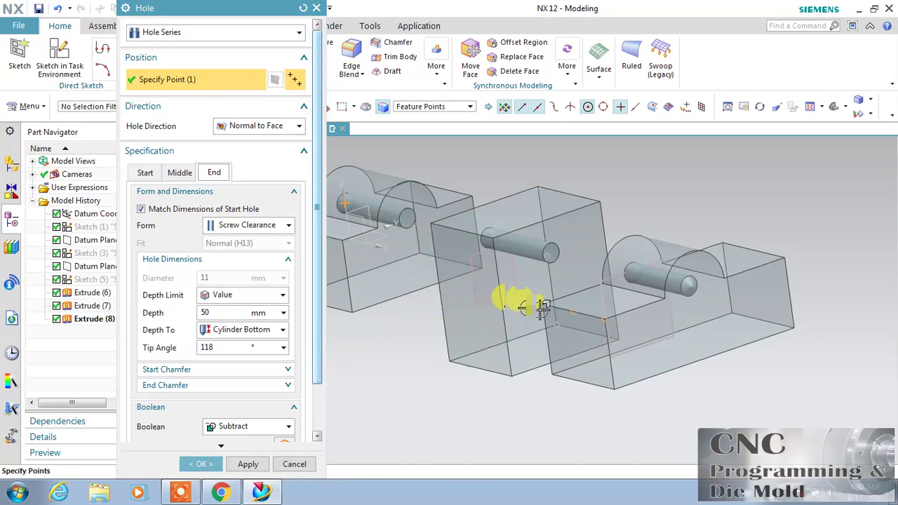
left_click_drag(313, 342, 317, 401)
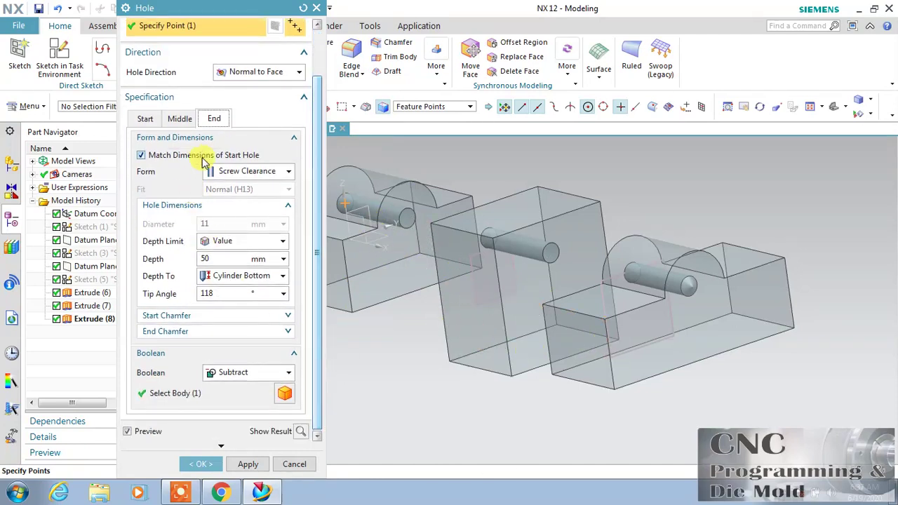
left_click(176, 315)
left_click(176, 315)
left_click(176, 332)
left_click(176, 332)
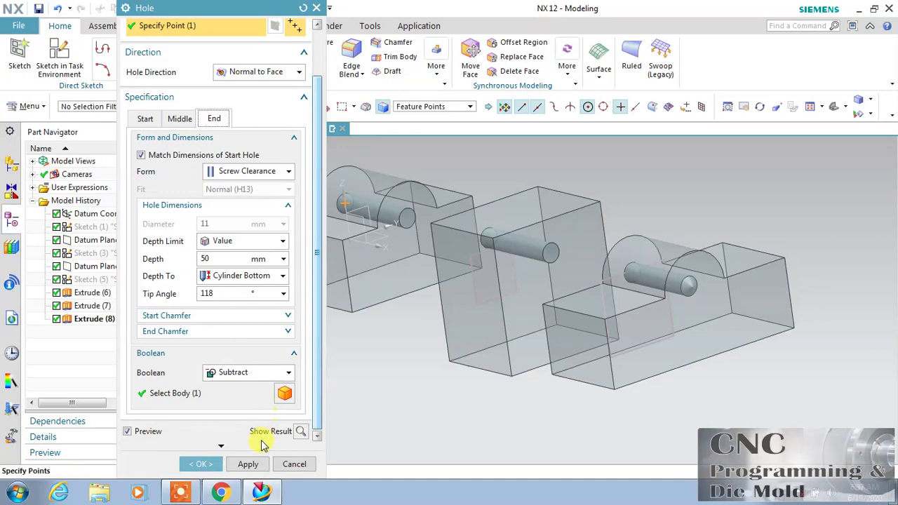
left_click(200, 464)
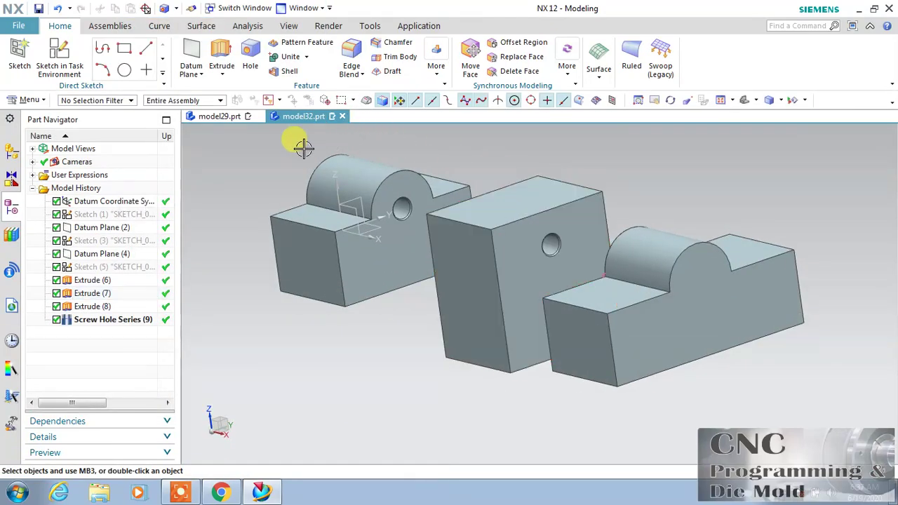
Examine the hole series on the three bodies from the front and from the opposite side
scroll(281, 147, "up", 3)
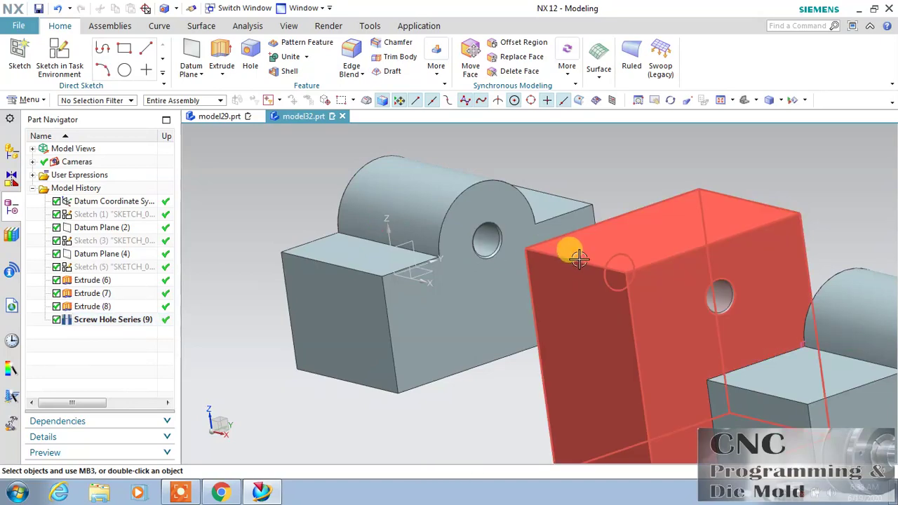
scroll(730, 307, "down", 4)
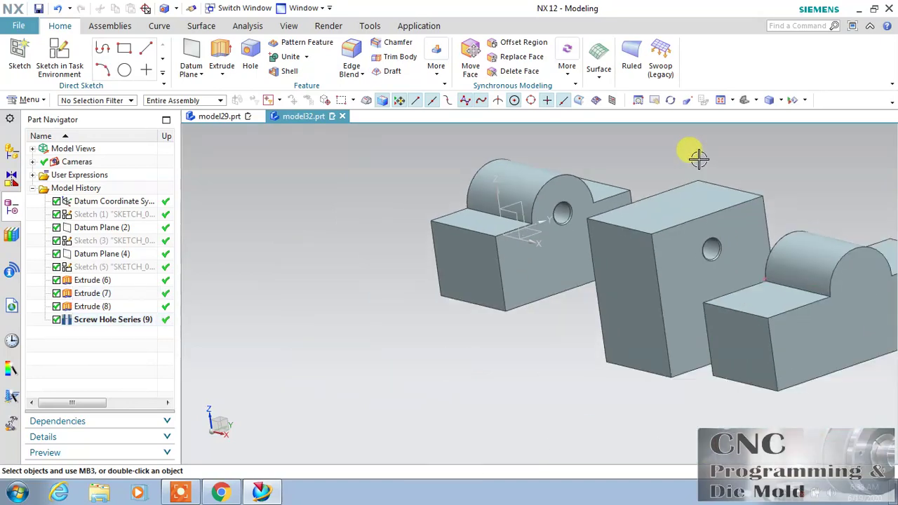
left_click(671, 99)
left_click_drag(319, 295, 459, 262)
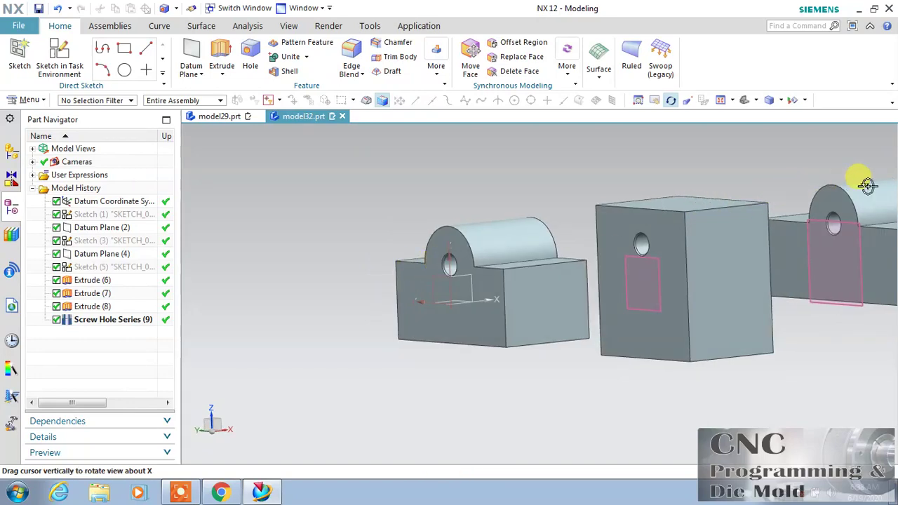
scroll(856, 196, "up", 2)
scroll(345, 201, "down", 4)
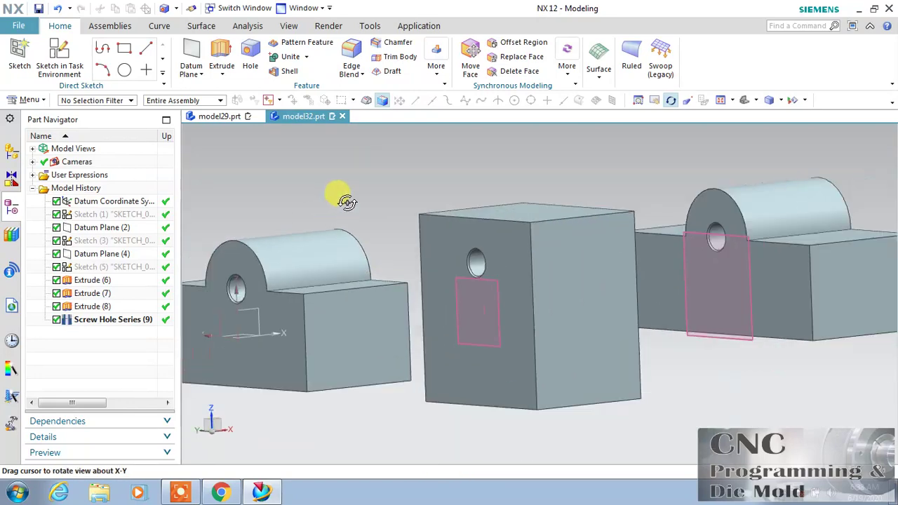
left_click_drag(445, 160, 484, 181)
left_click(644, 100)
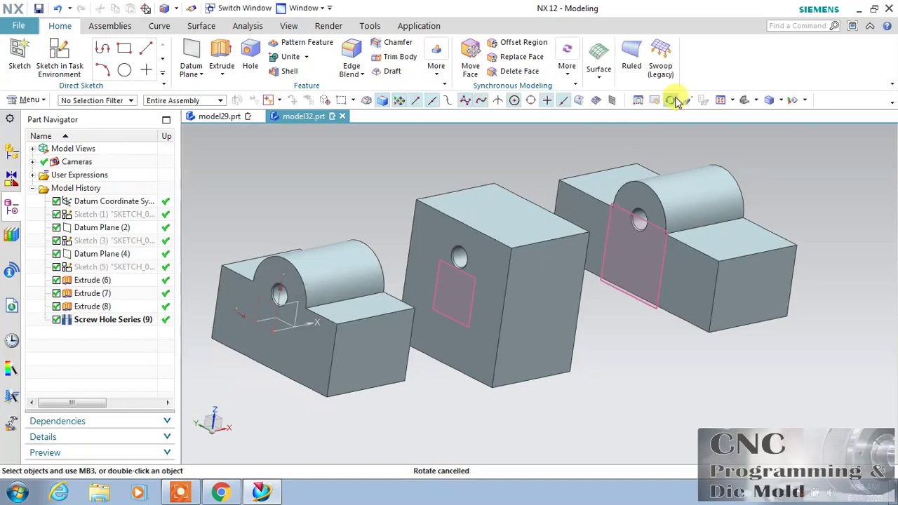
Edit the hole series so its End hole uses the Through Body depth limit, preview the result from both sides, and accept it
left_click(102, 320)
double_click(102, 320)
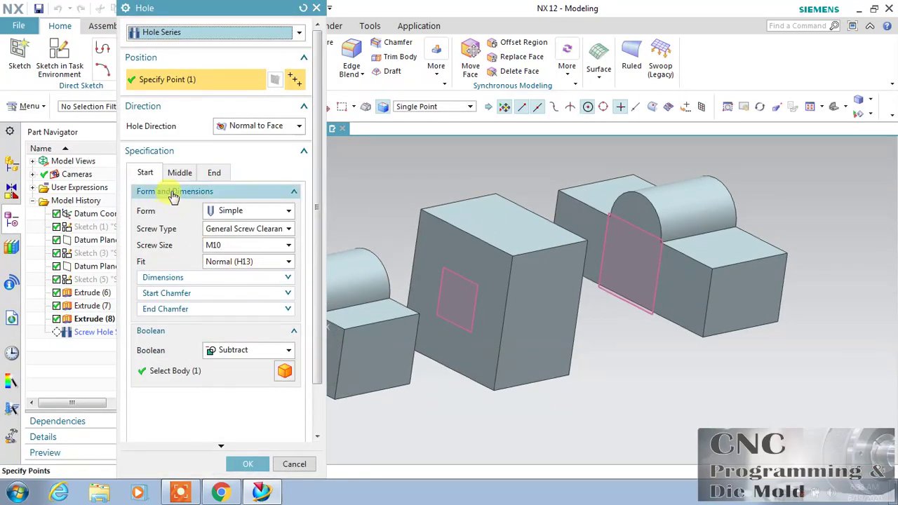
left_click(214, 174)
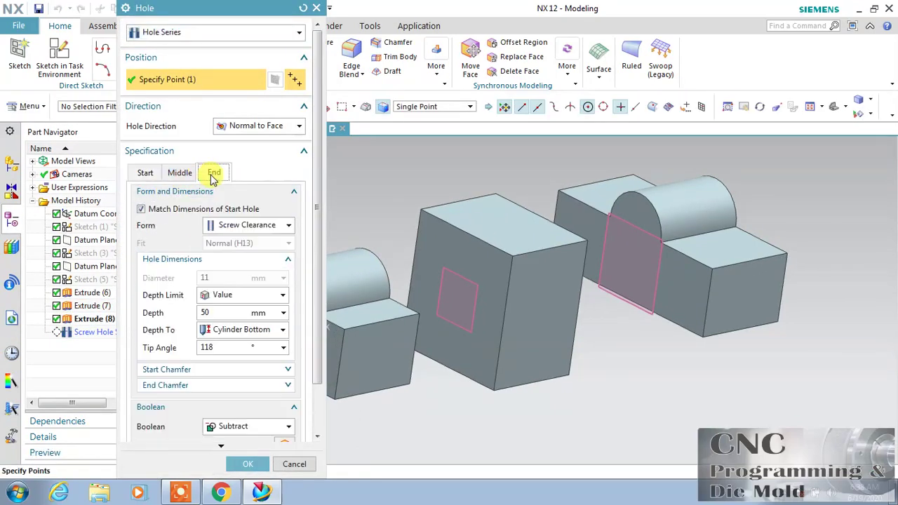
left_click(223, 302)
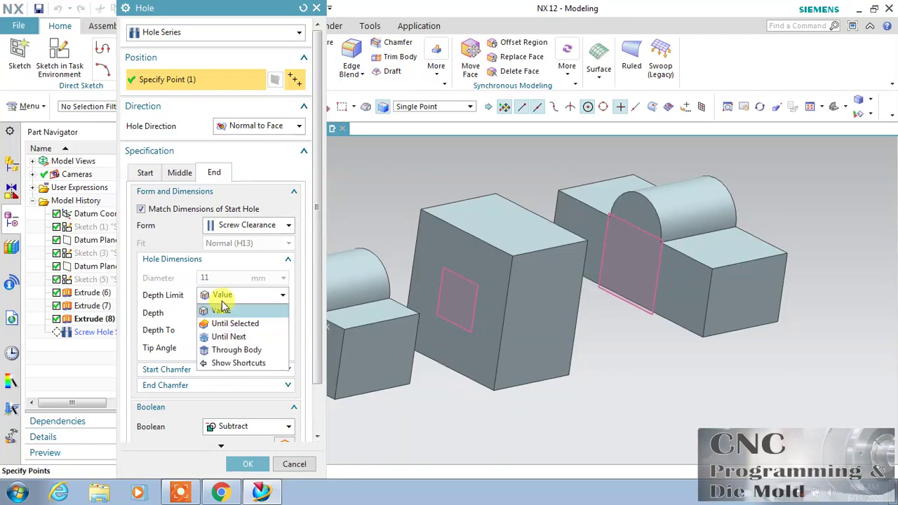
left_click(232, 350)
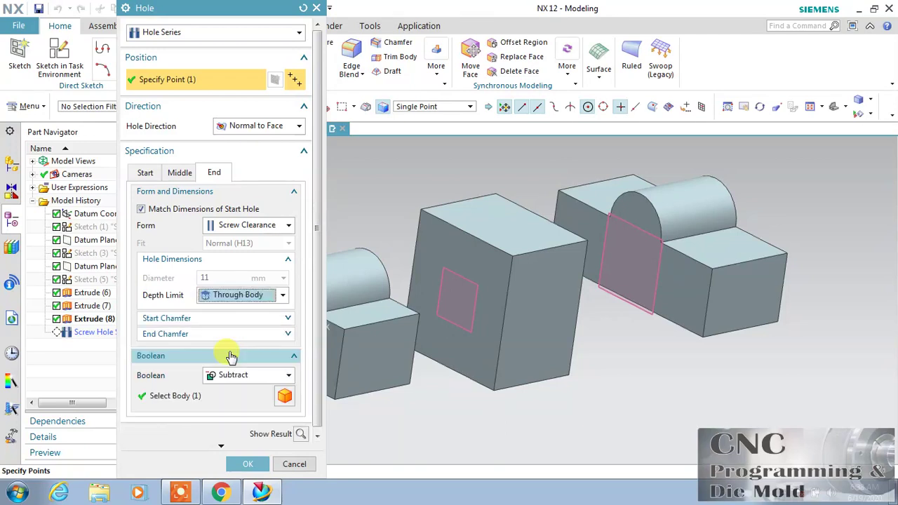
left_click(300, 433)
left_click(760, 107)
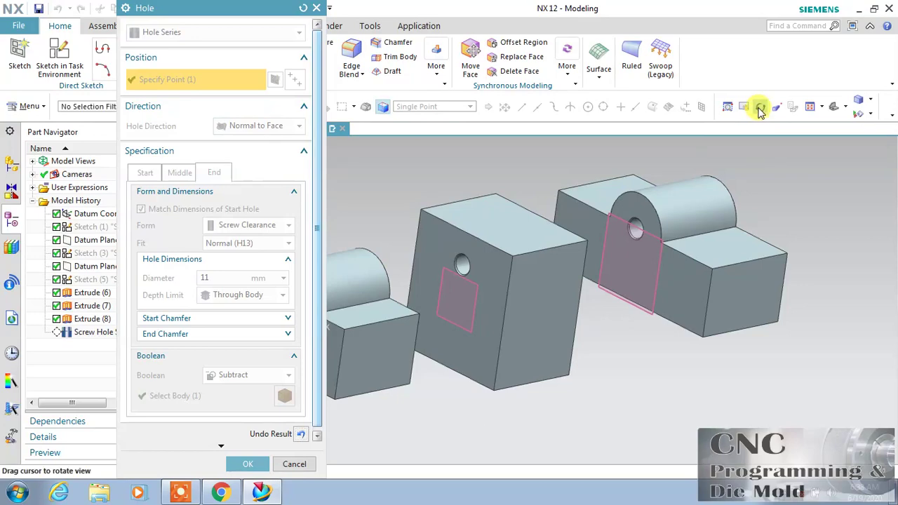
left_click_drag(611, 341, 552, 317)
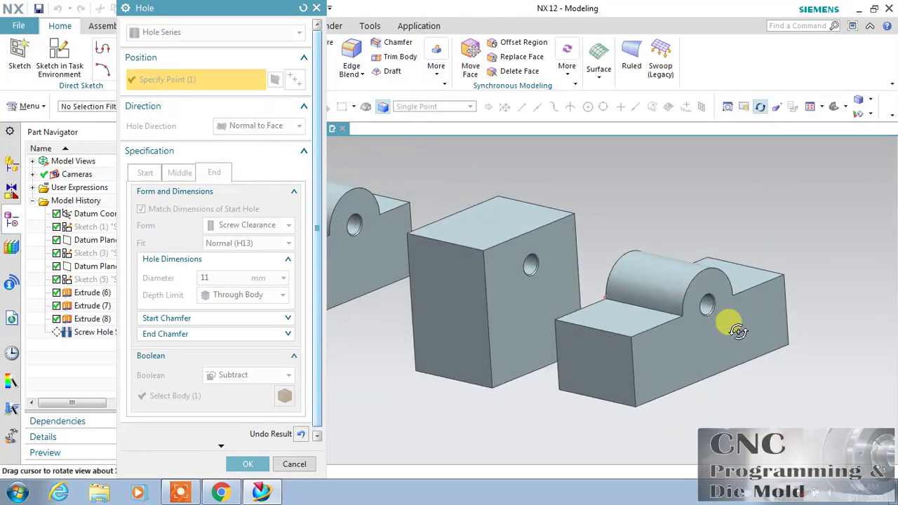
left_click(260, 466)
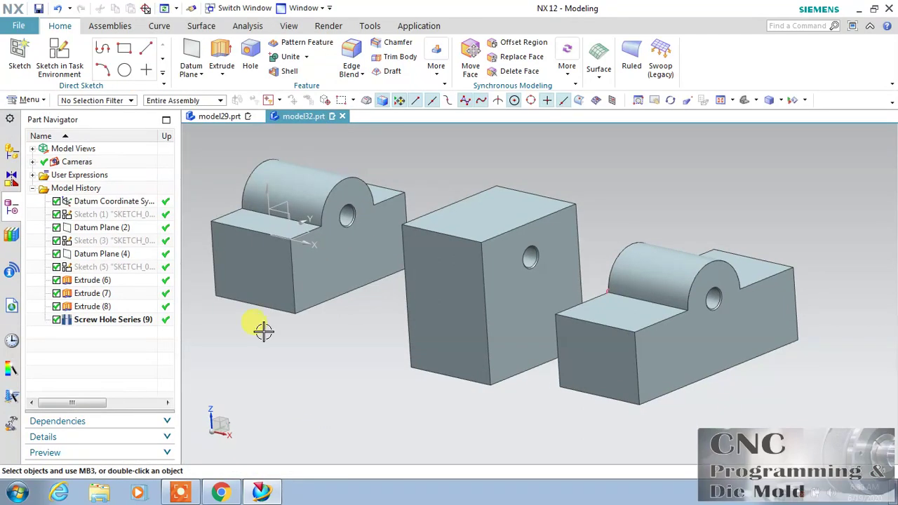
Start a Threaded Hole and place its position point on the upper face of the middle block, finishing the point sketch
left_click(250, 57)
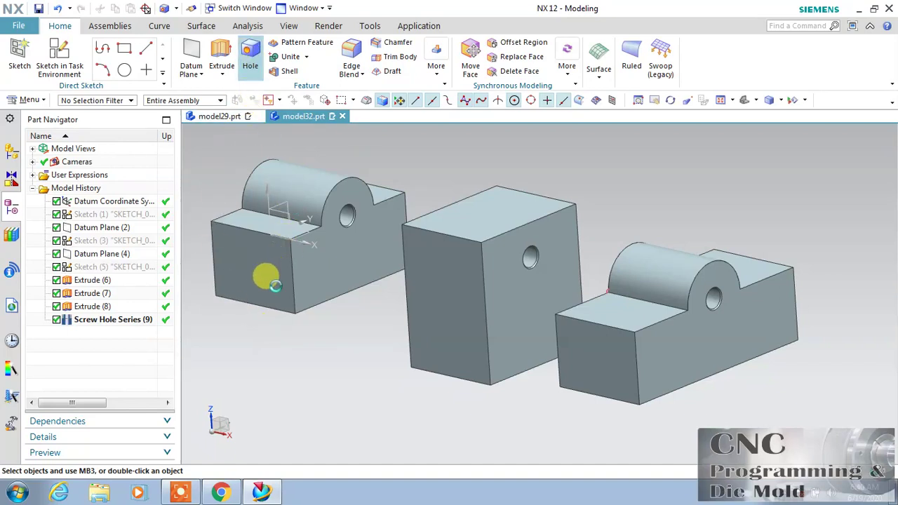
left_click(232, 34)
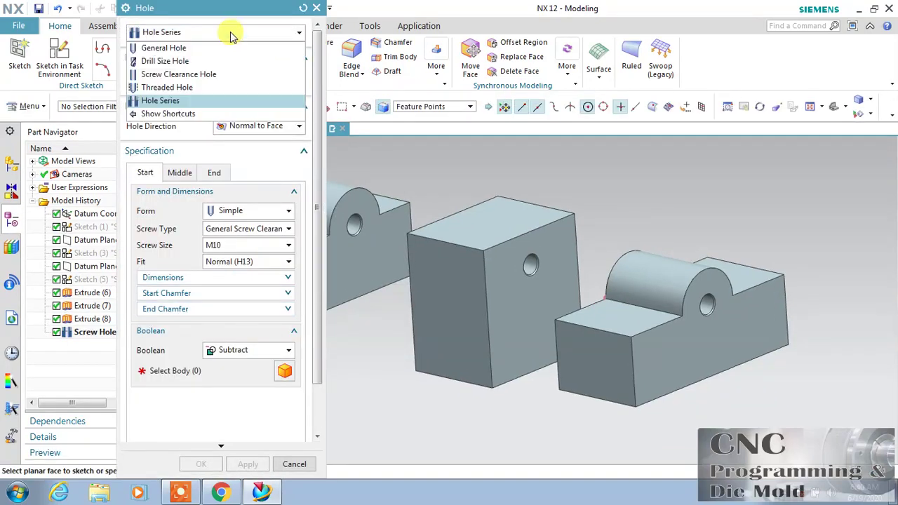
left_click(188, 90)
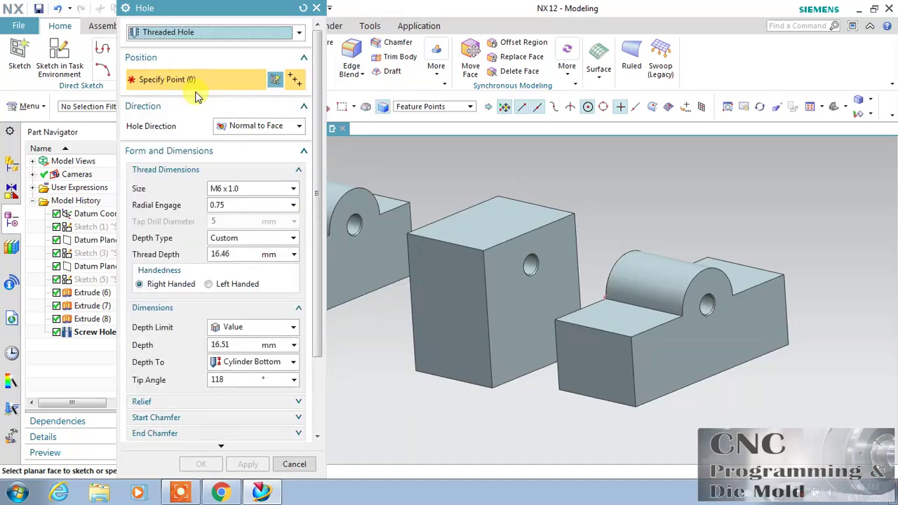
left_click(475, 210)
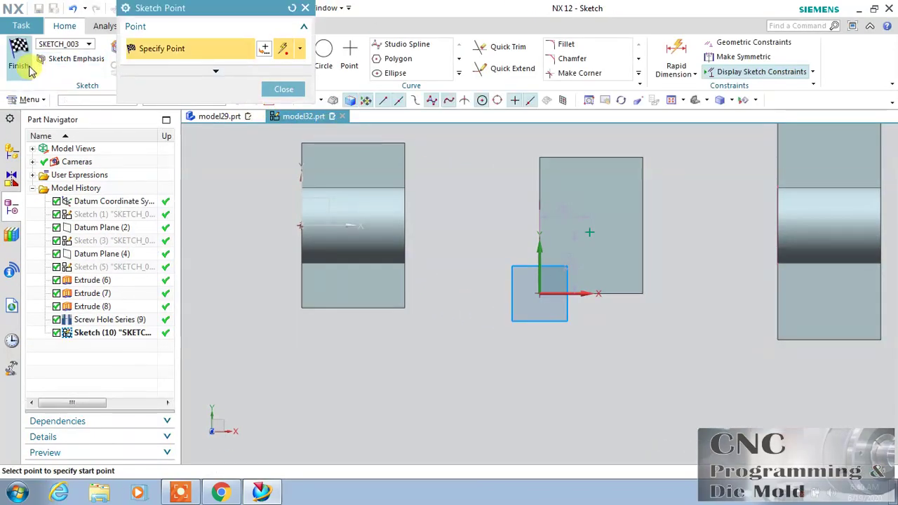
left_click(29, 67)
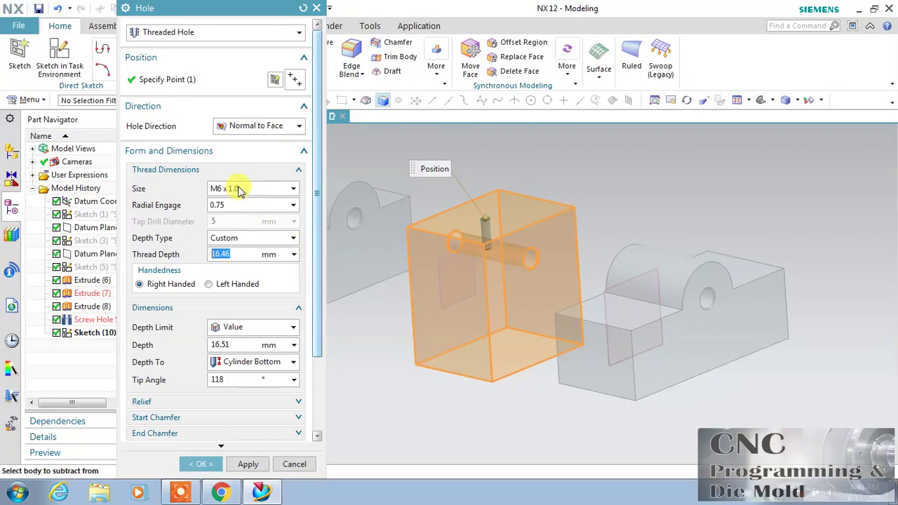
Try the M64 x 6 thread size for the threaded hole
left_click(240, 193)
scroll(257, 287, "down", 10)
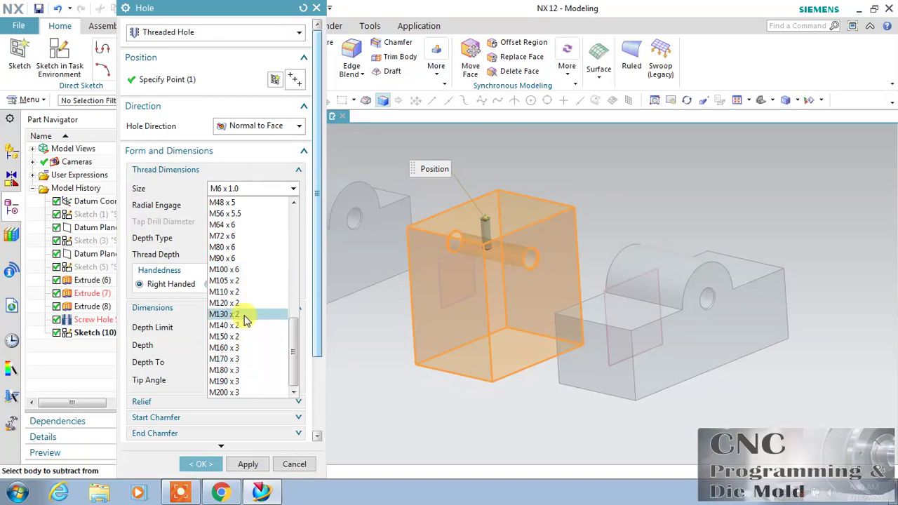
left_click(250, 226)
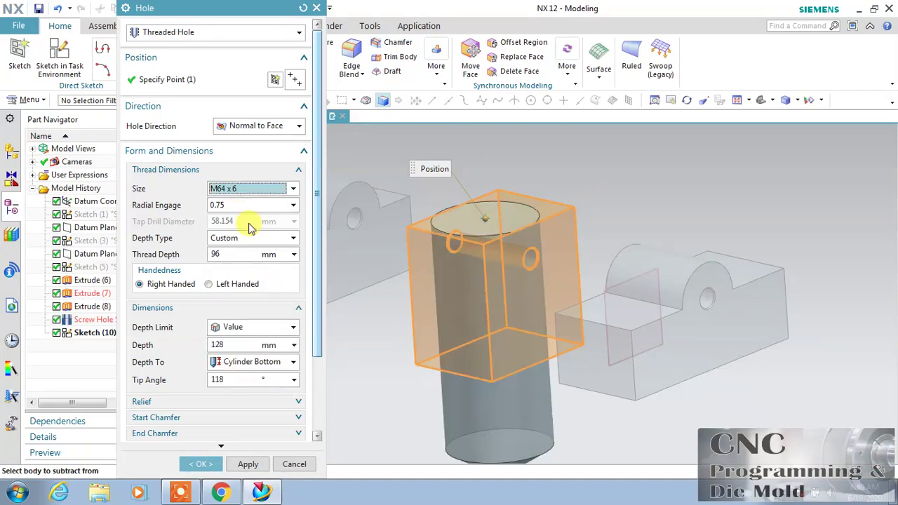
Set the thread size to M30 x 3.5, preview the result, and create the threaded hole in the middle block
left_click(246, 190)
scroll(246, 239, "up", 7)
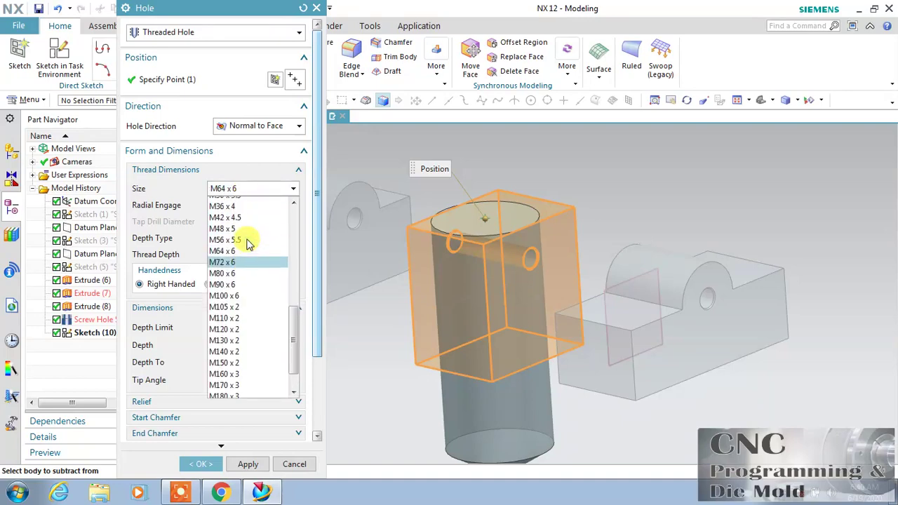
left_click(226, 336)
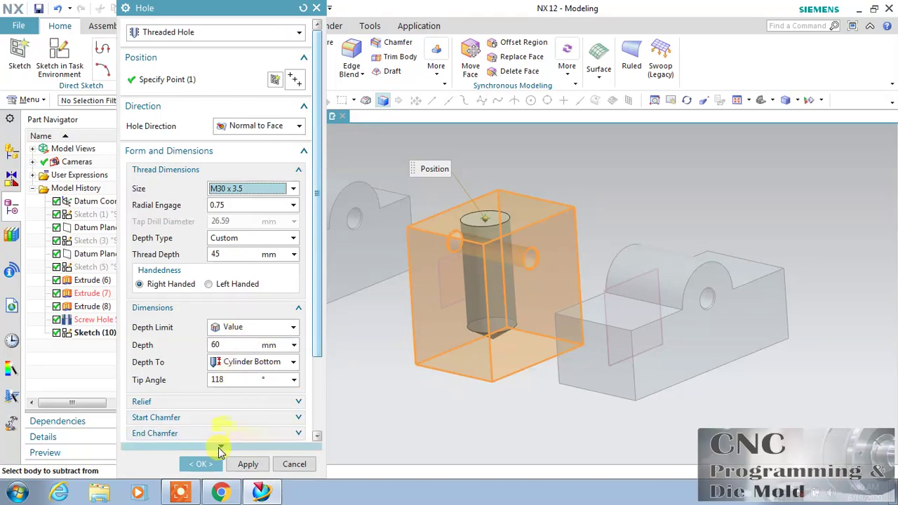
left_click_drag(314, 341, 314, 425)
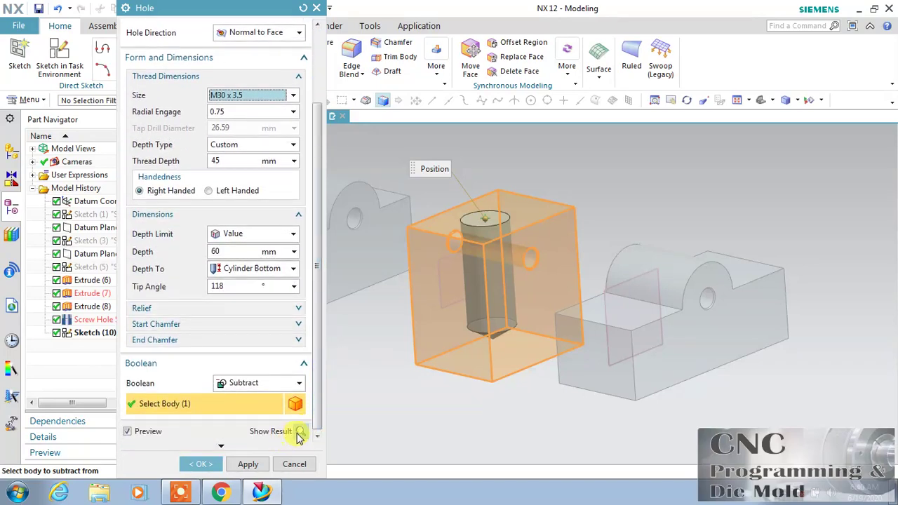
left_click(294, 431)
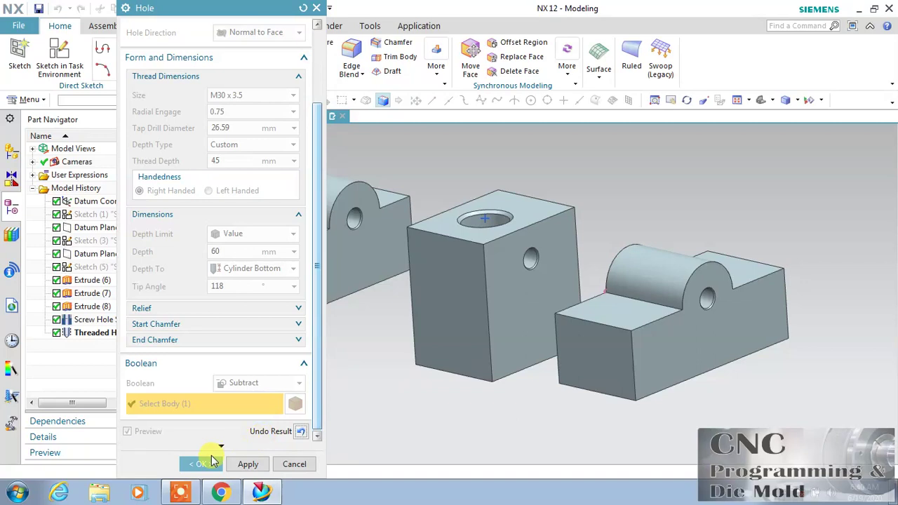
left_click(200, 463)
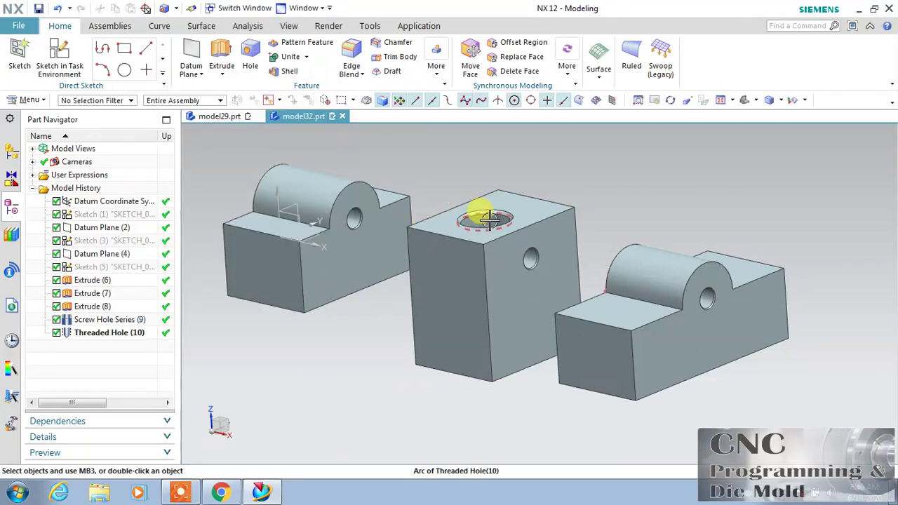
Inspect the threaded hole up close, and highlight the hole series and threaded hole features on the model in turn
scroll(489, 220, "up", 3)
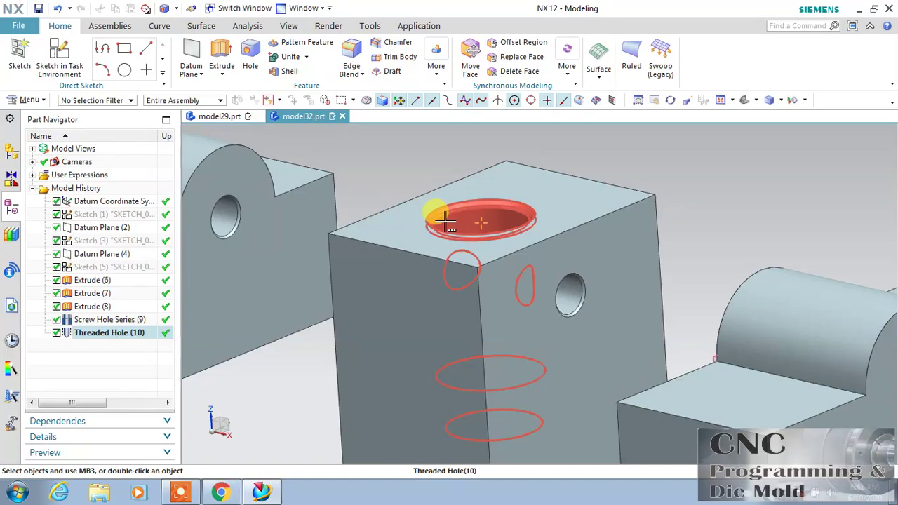
scroll(446, 221, "down", 5)
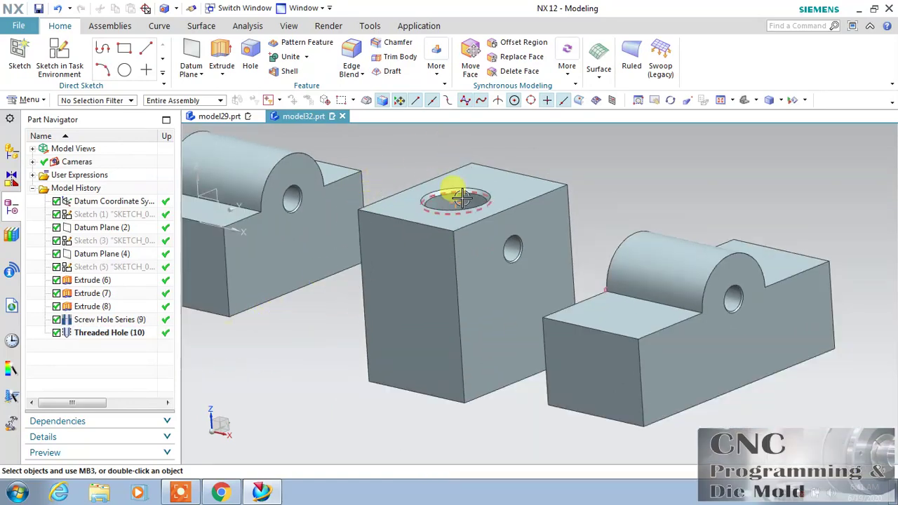
left_click(109, 324)
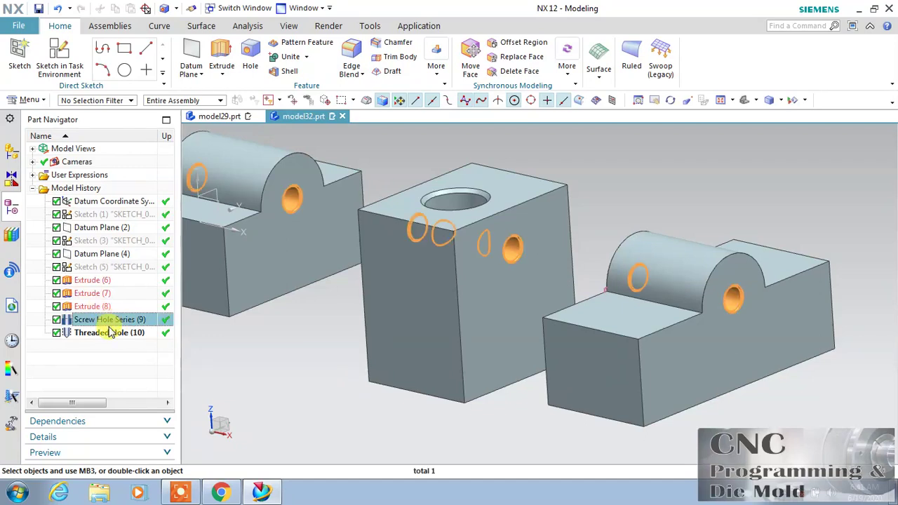
left_click(108, 332)
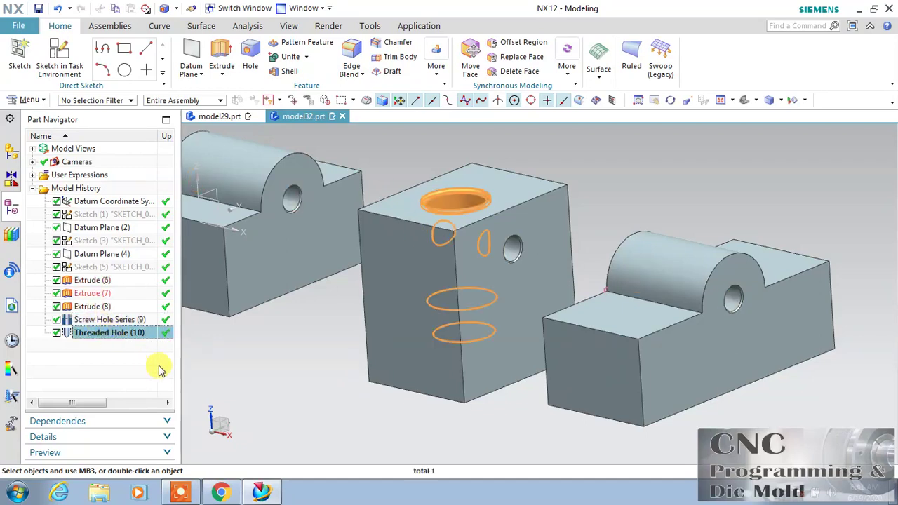
scroll(283, 355, "down", 2)
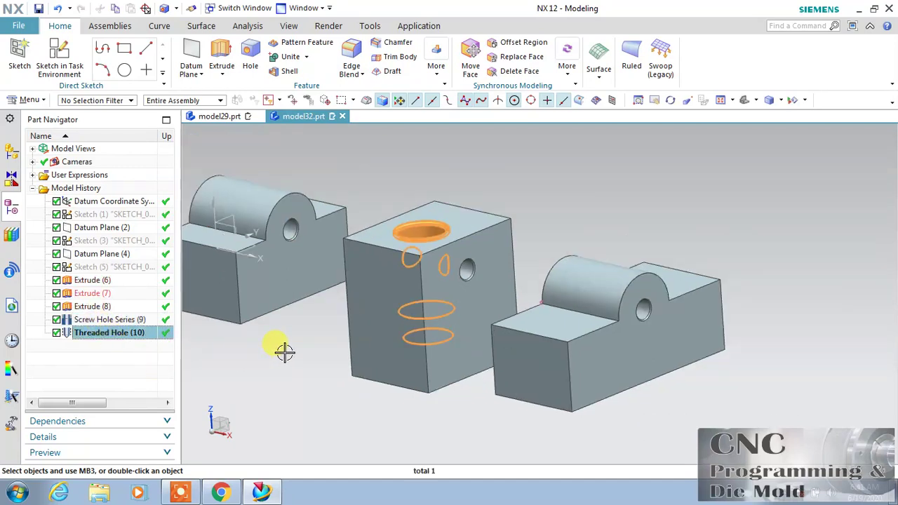